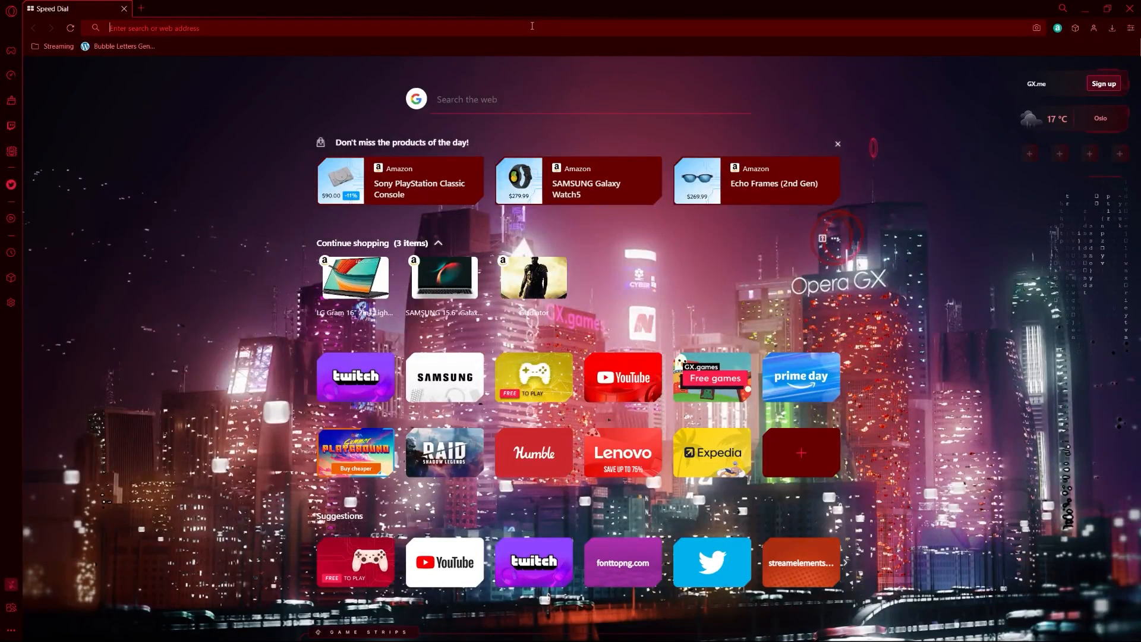
Step: Search 'OBS studios' in Opera GX, visit the official OBS Studio site, then close that tab
click(531, 25)
text(OBS studios)
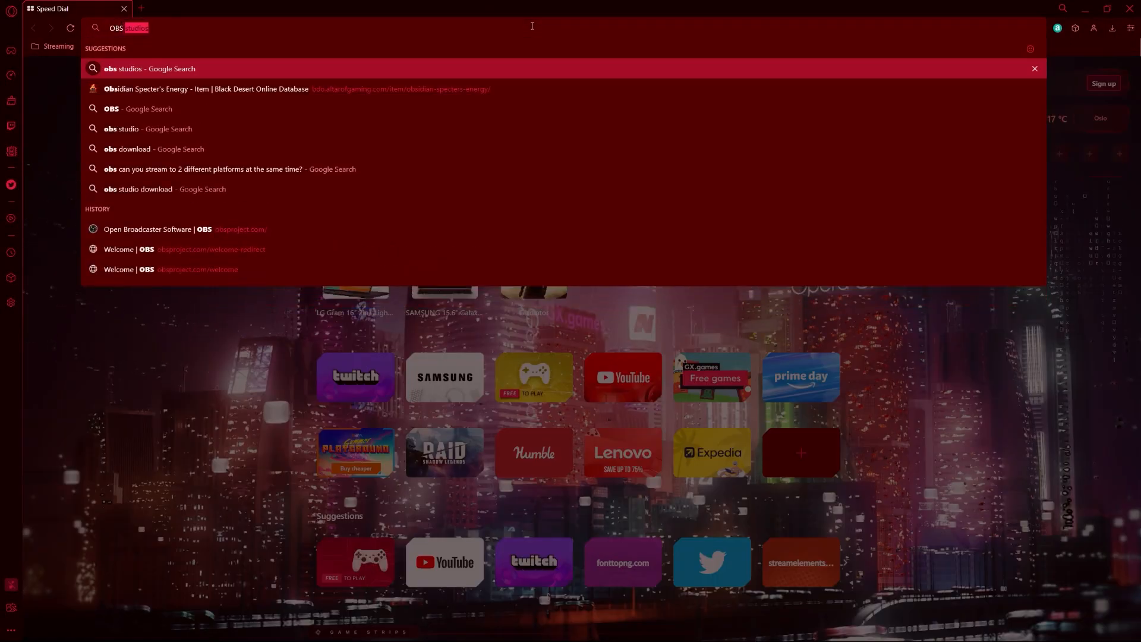
key(Return)
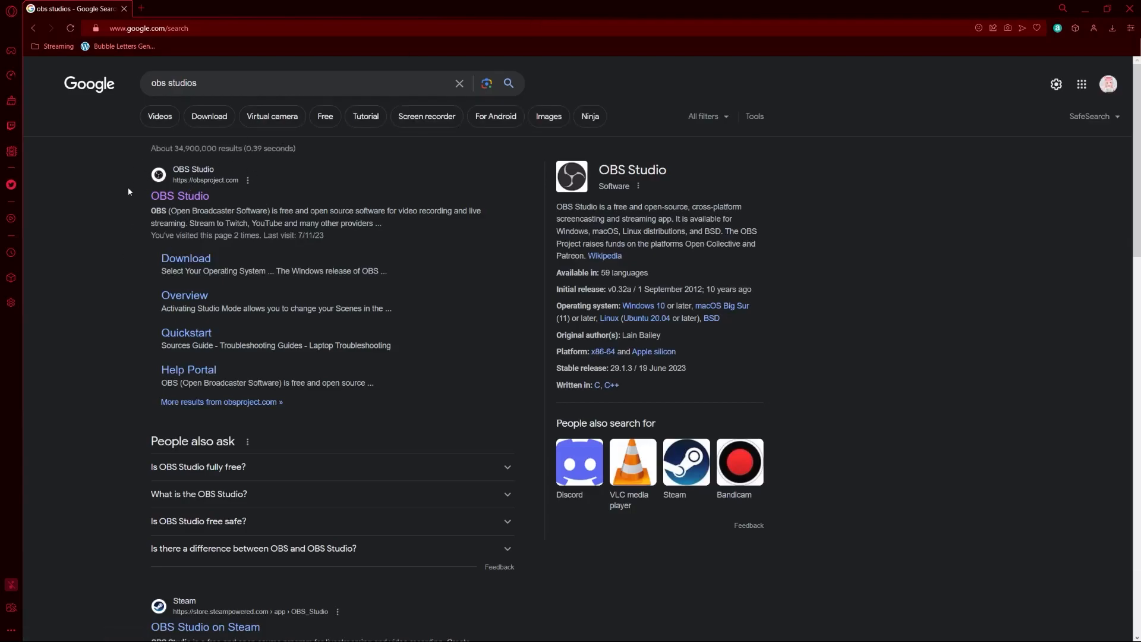
click(203, 204)
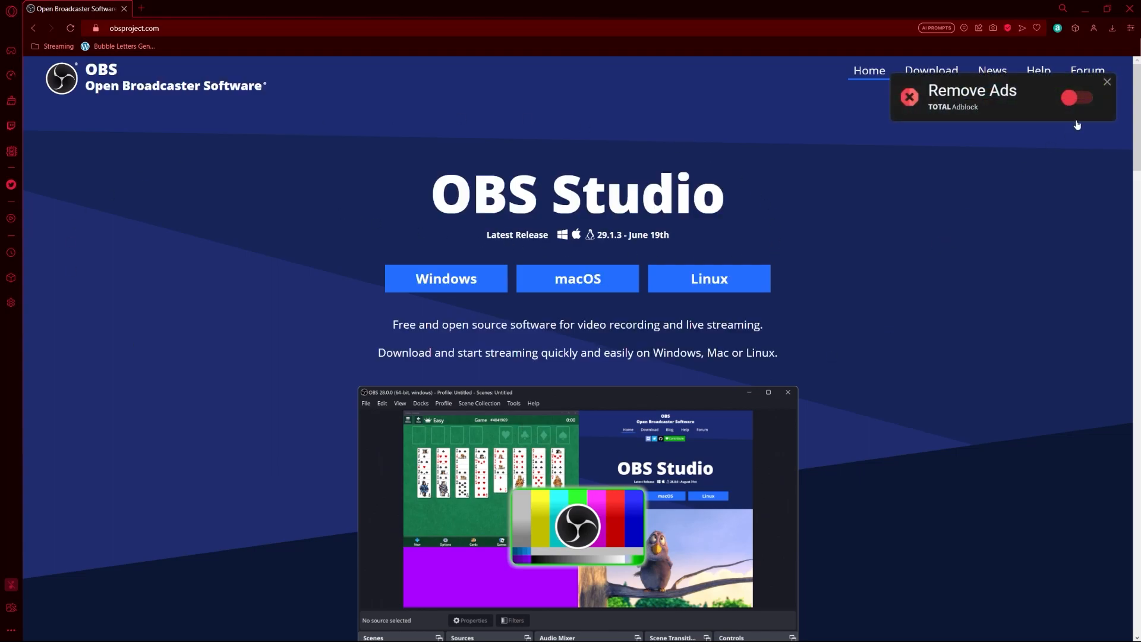
click(1107, 82)
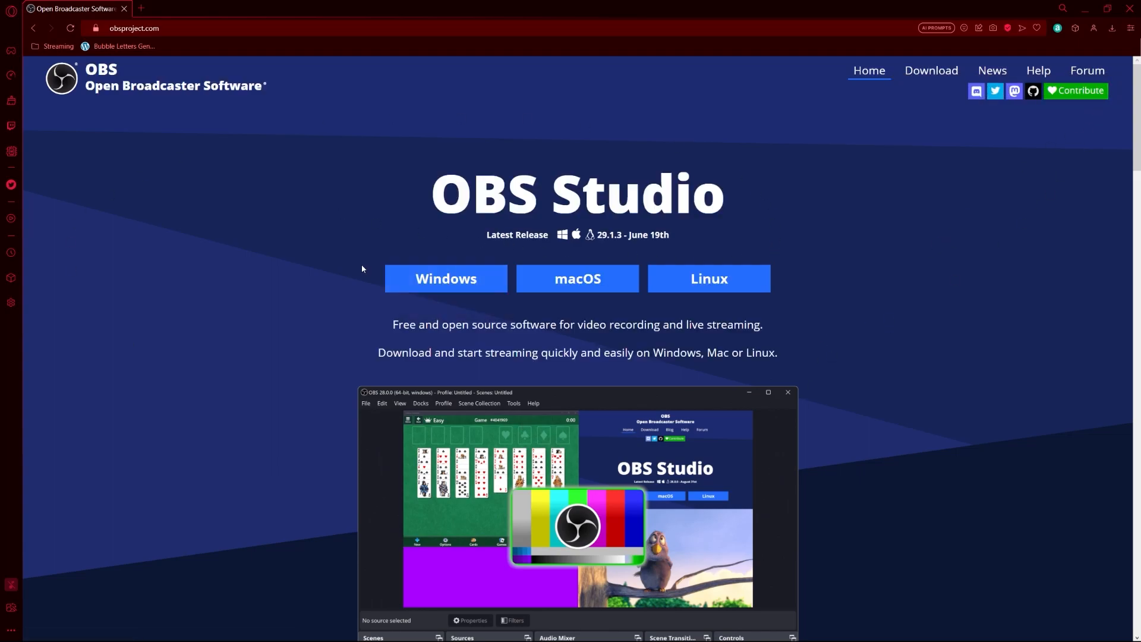
click(126, 10)
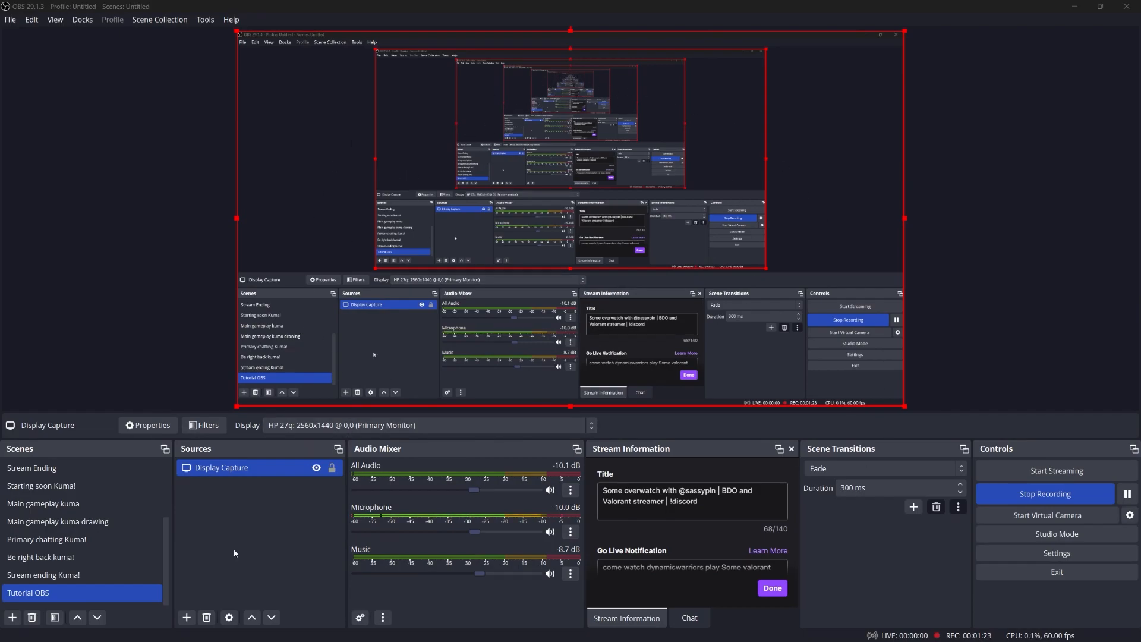
click(72, 484)
click(13, 618)
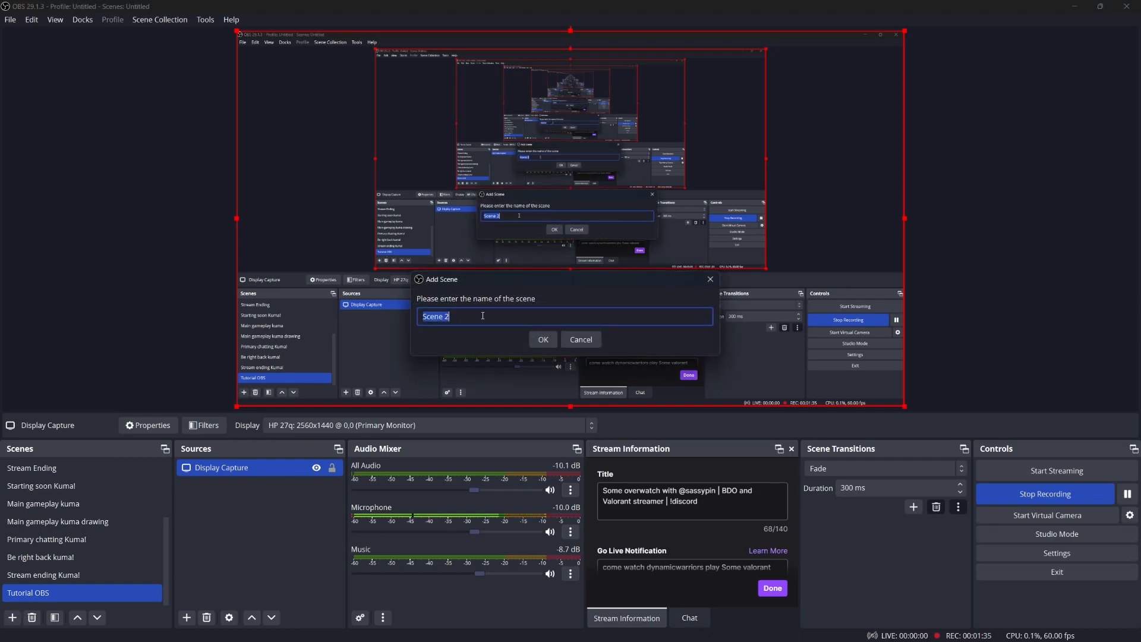
text(Tutorial OBS)
click(543, 339)
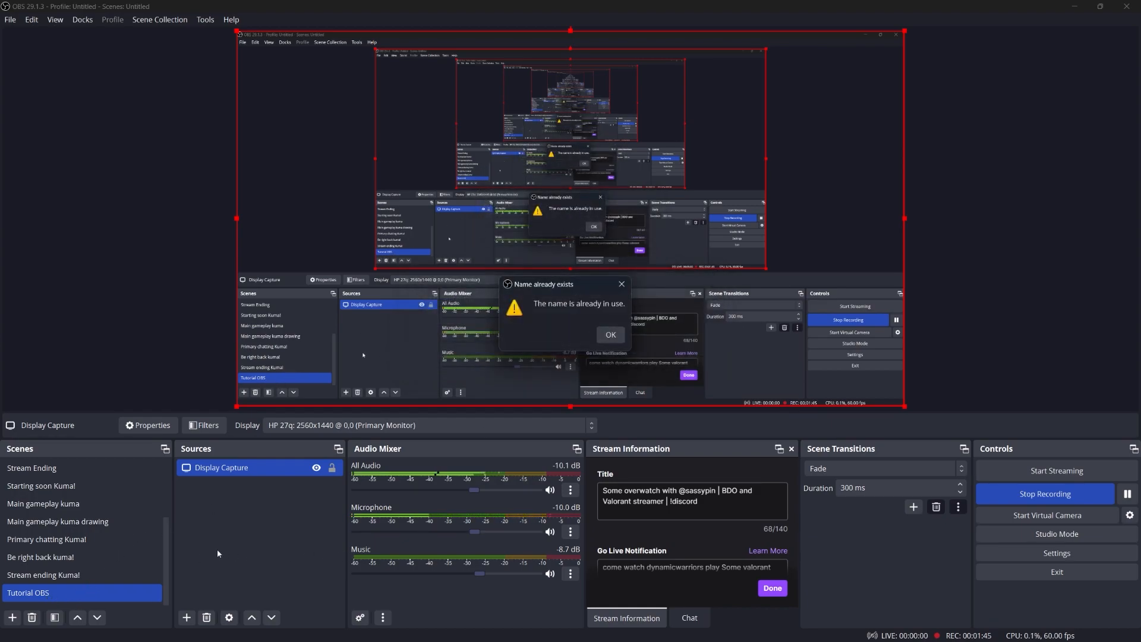
click(610, 334)
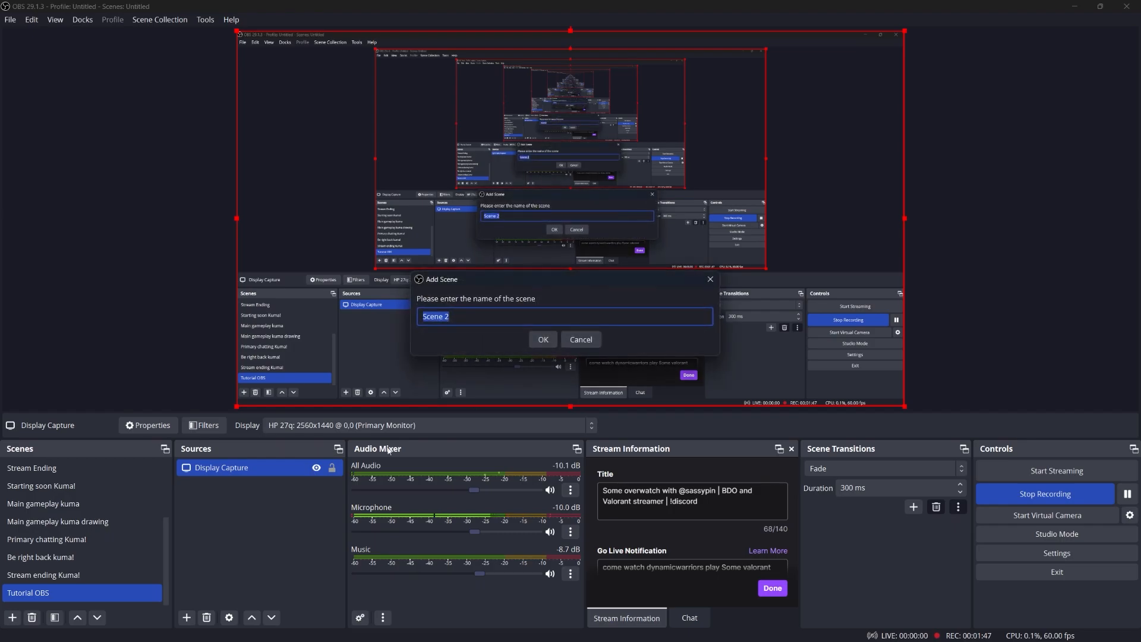
click(597, 341)
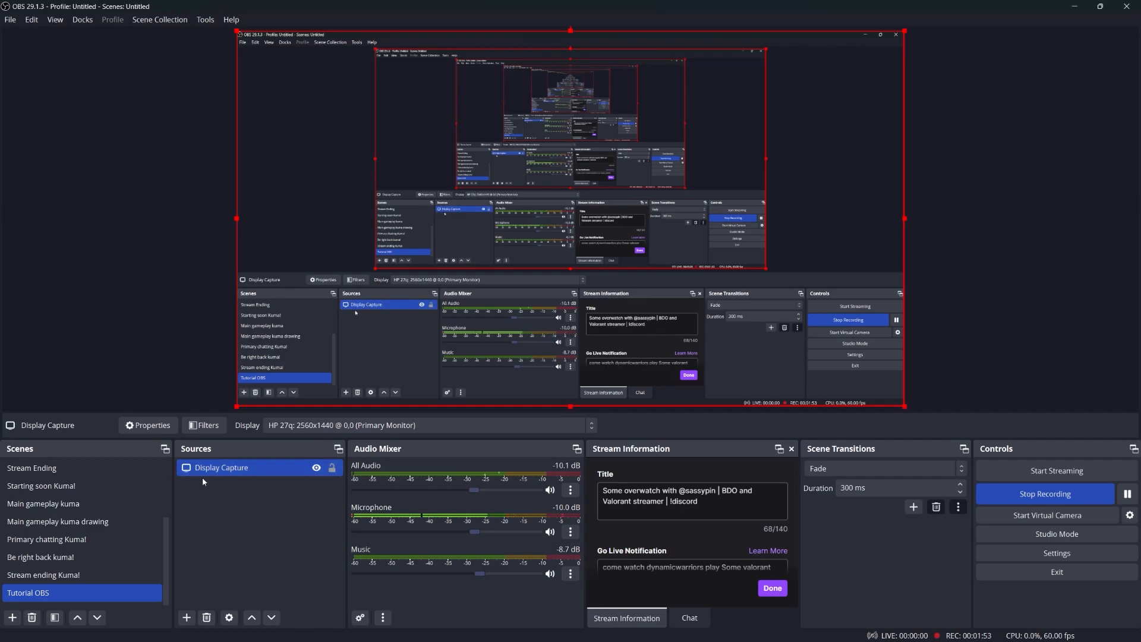
click(187, 617)
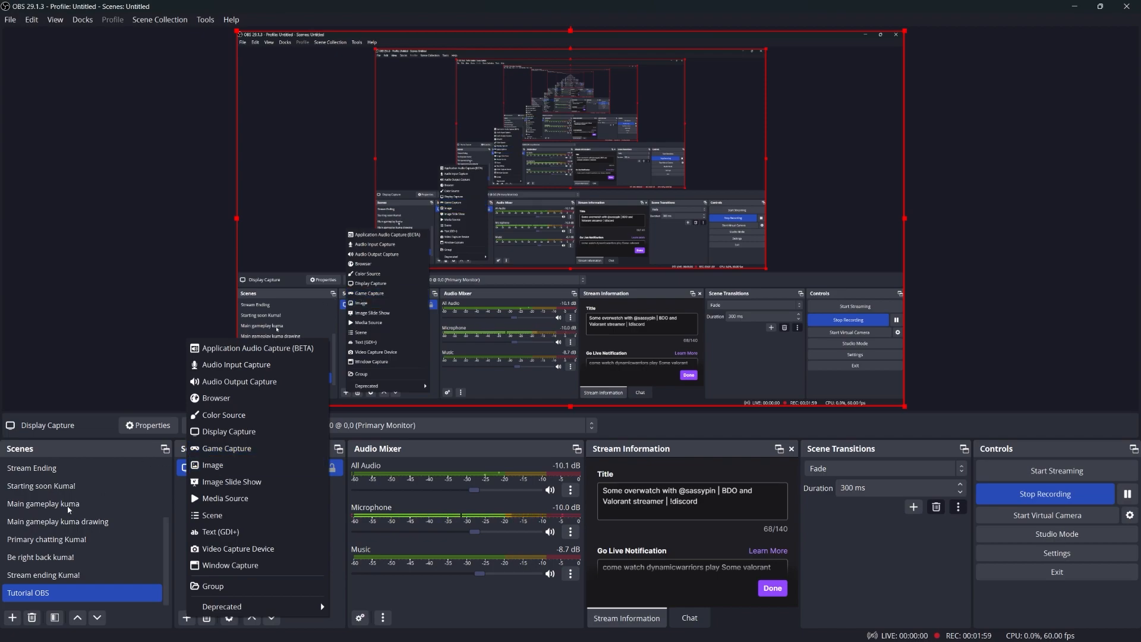
click(113, 504)
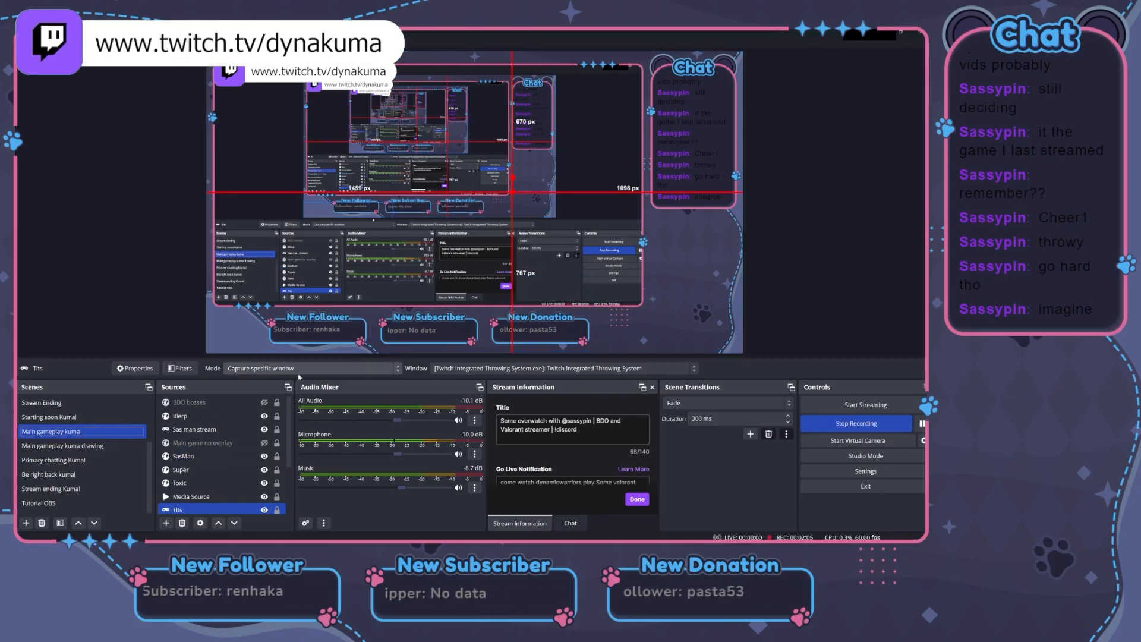
scroll(178, 476, down, 3)
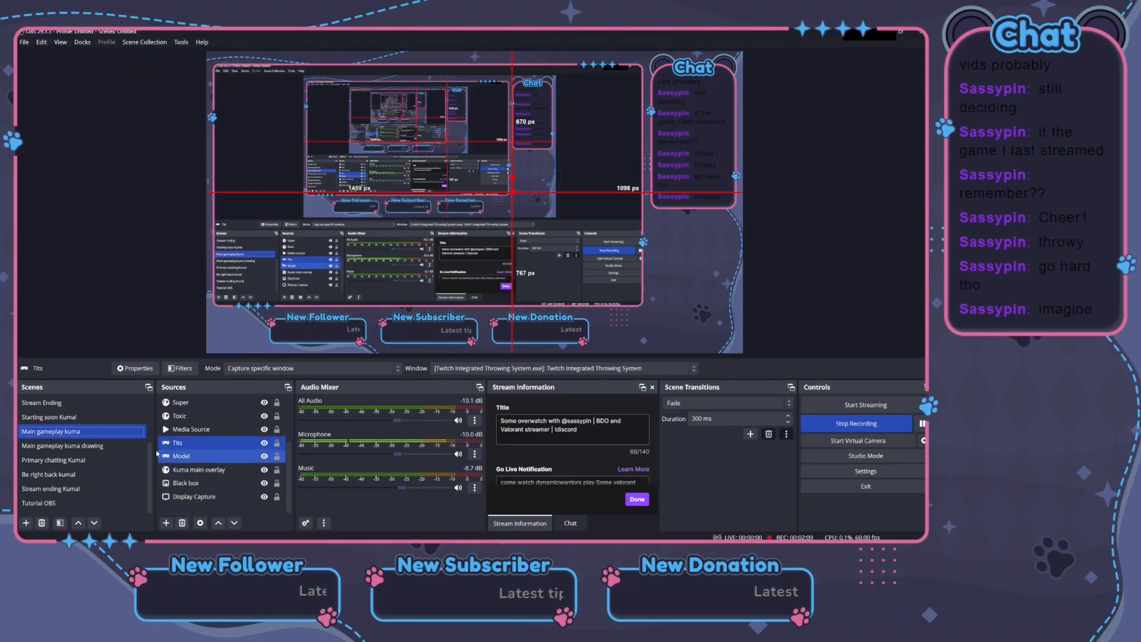
click(237, 457)
double_click(237, 456)
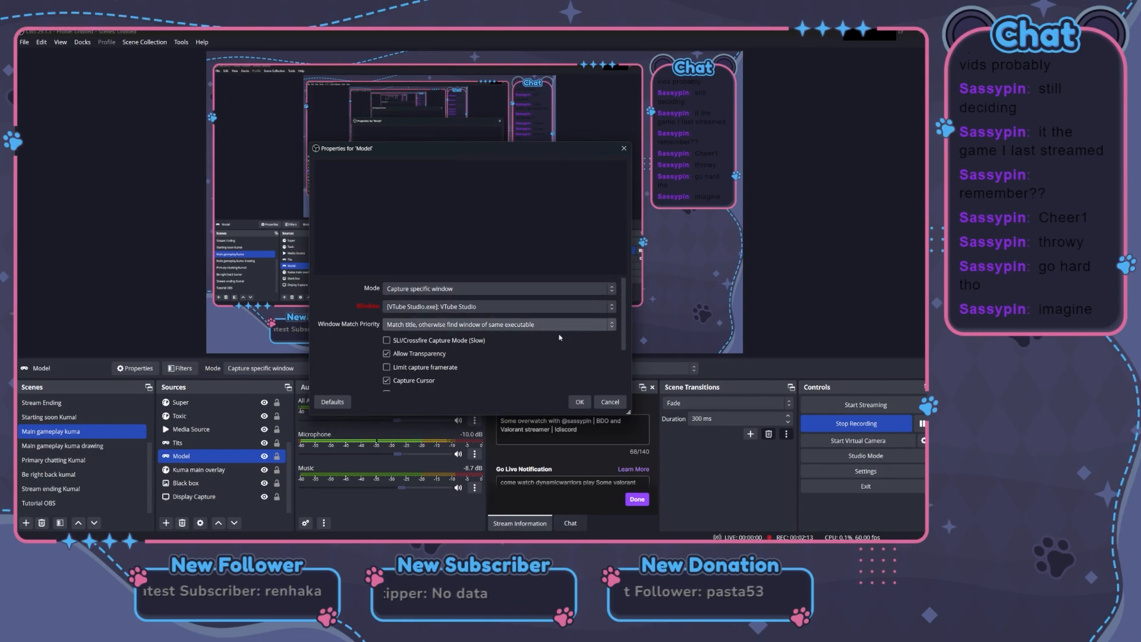
click(608, 403)
click(92, 503)
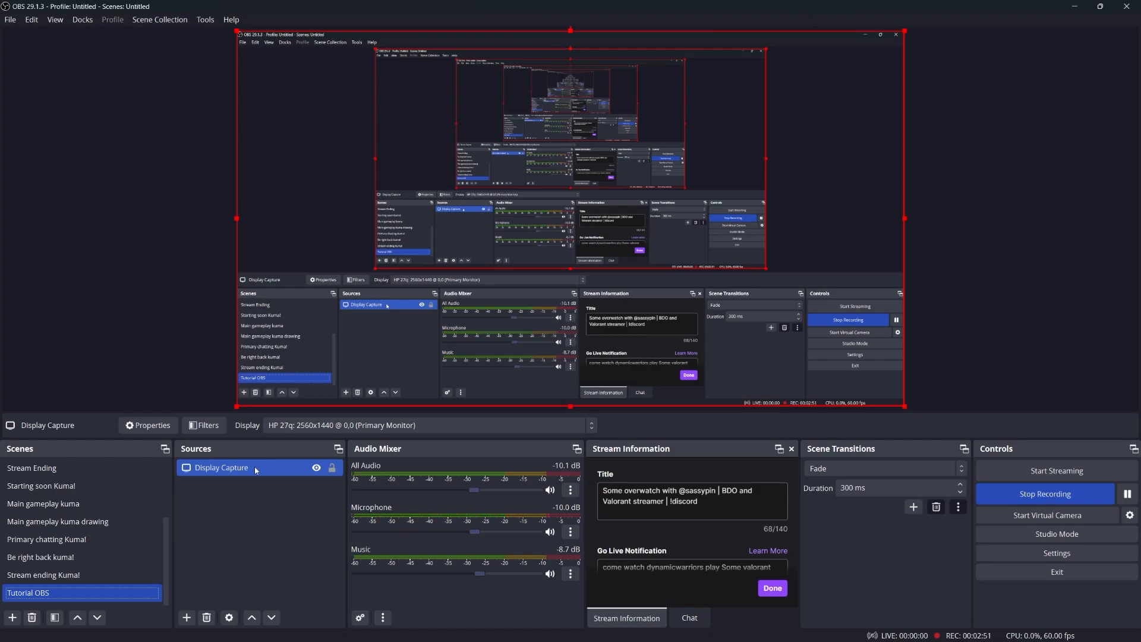
Step: Add a Color Source to the Tutorial OBS scene, keeping its default settings
click(187, 618)
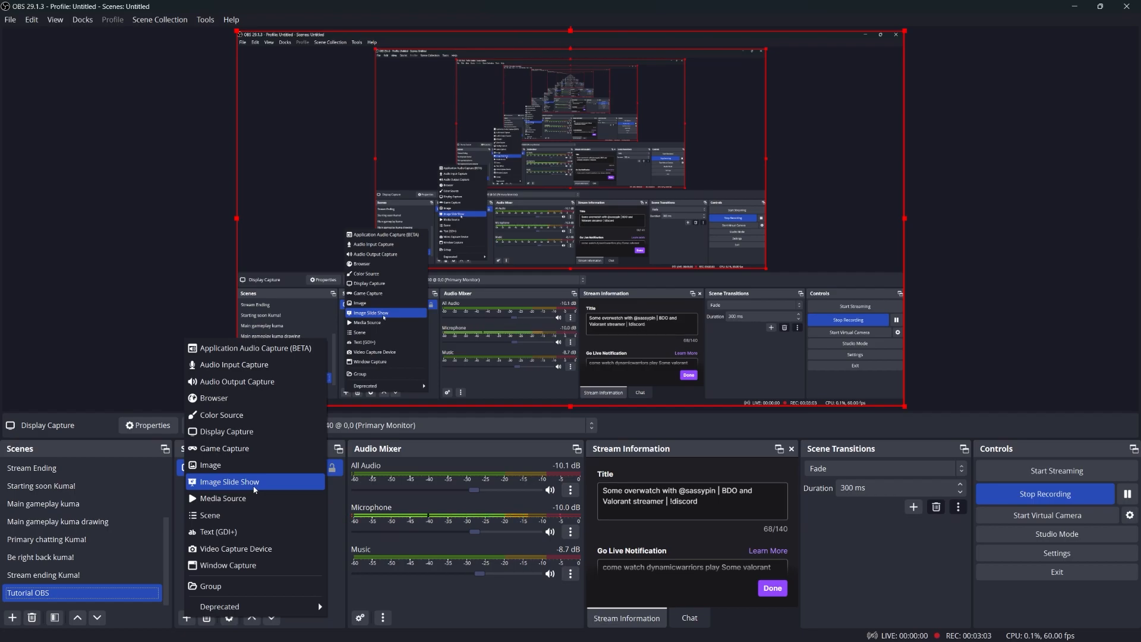
click(255, 415)
click(600, 391)
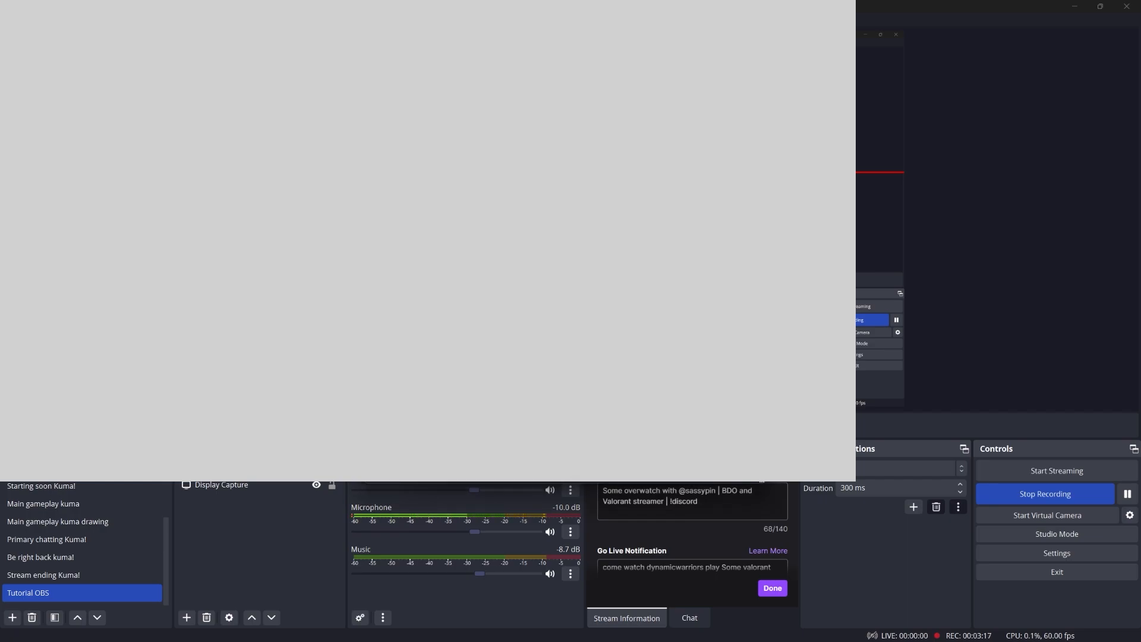
key(Escape)
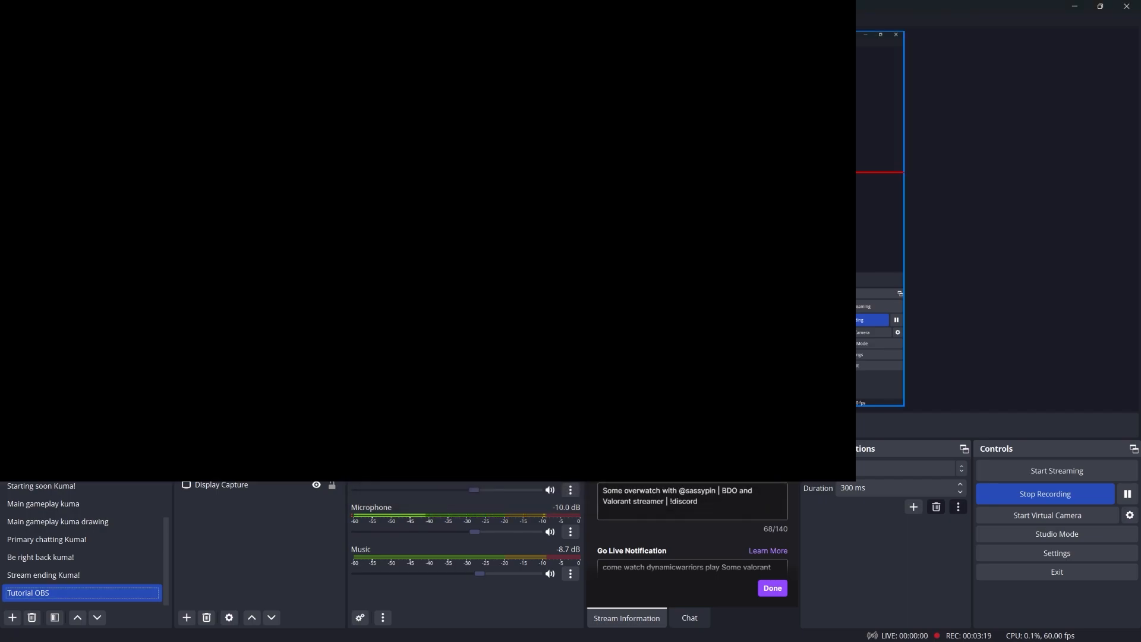
Step: Shrink the black Color Source into a small box along the top and hide it
drag(737, 312, 709, 220)
click(316, 467)
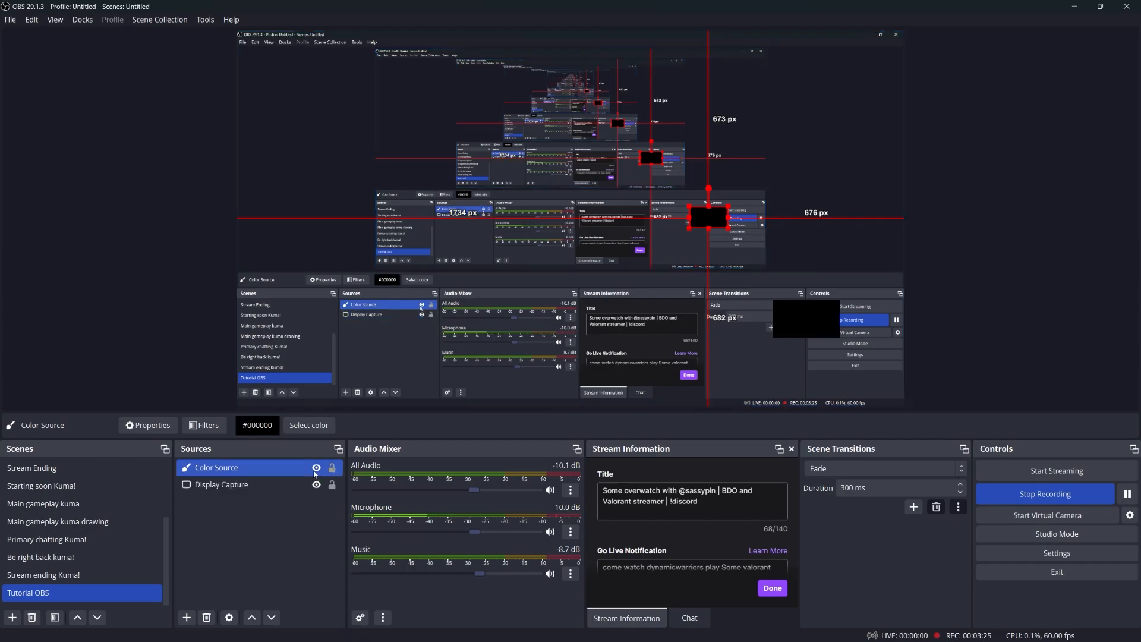
click(187, 617)
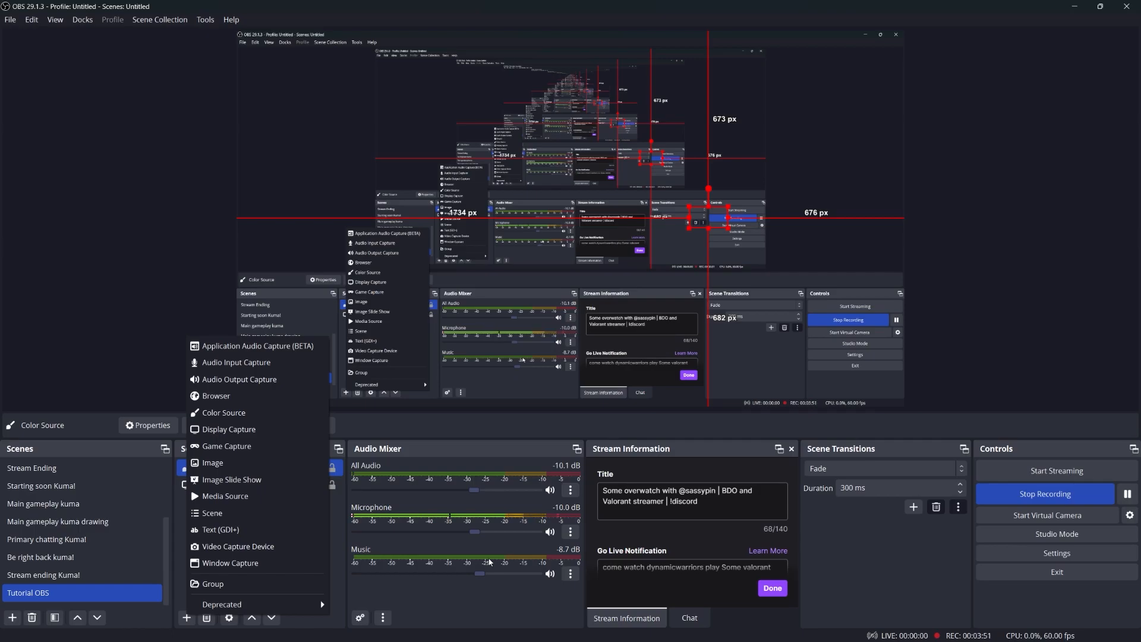
Step: Add an Application Audio Capture (BETA) source, leaving its window unassigned
click(274, 351)
click(597, 393)
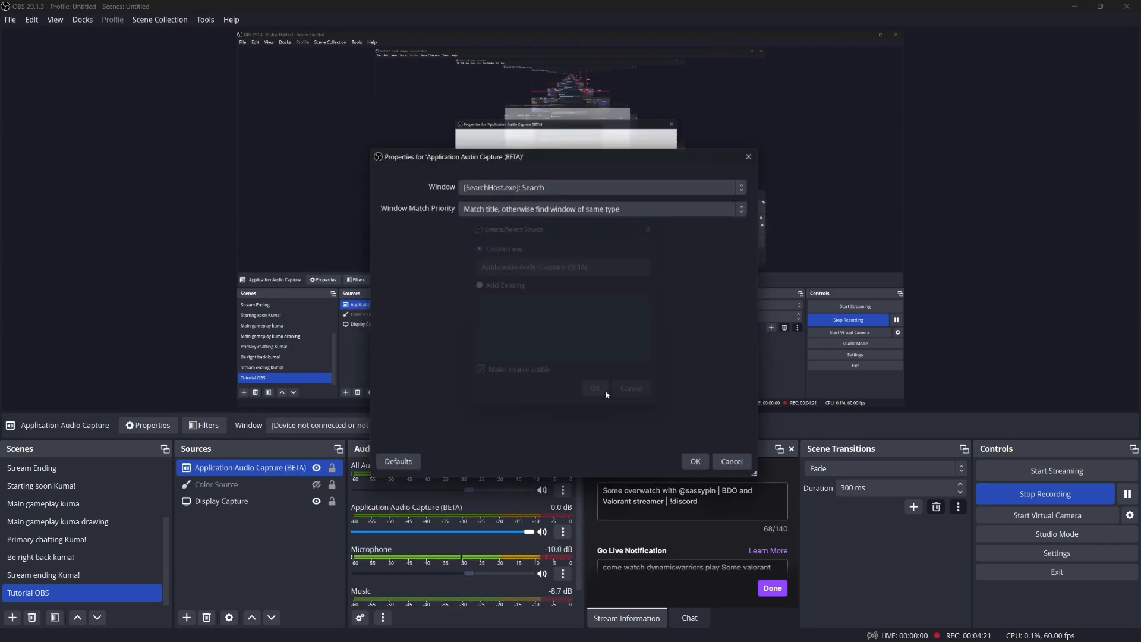
click(642, 189)
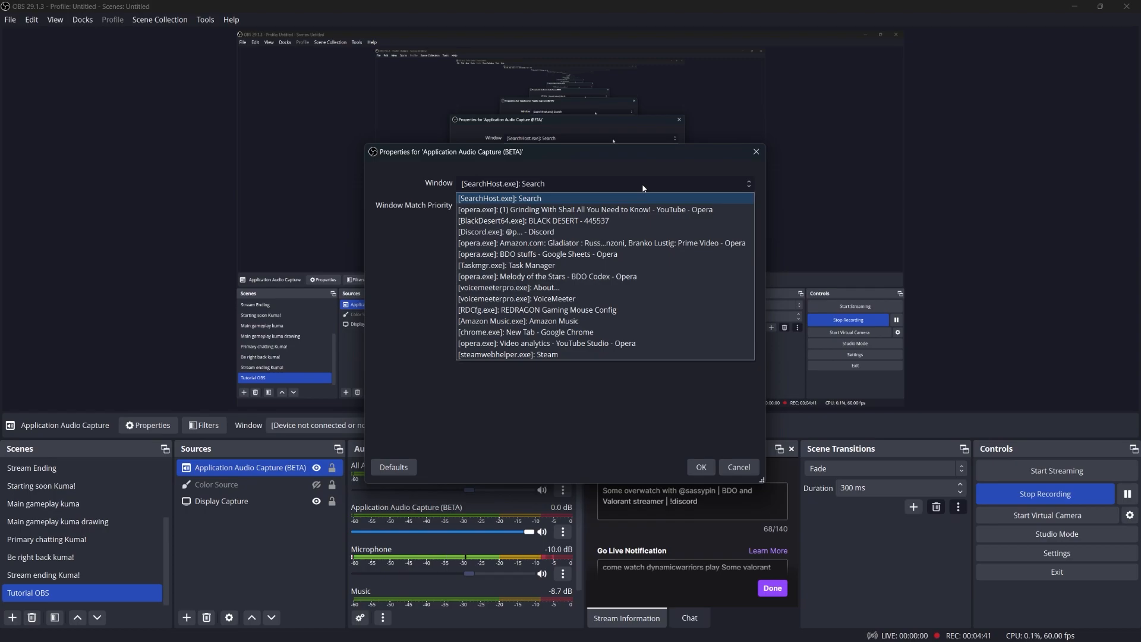
click(734, 466)
click(735, 465)
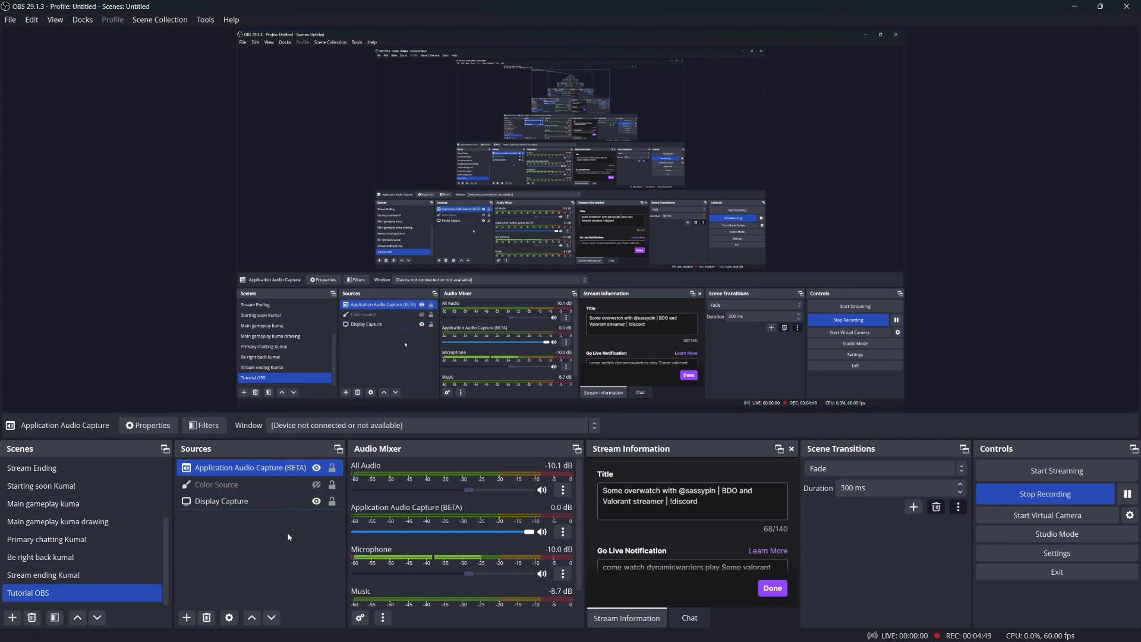
click(186, 617)
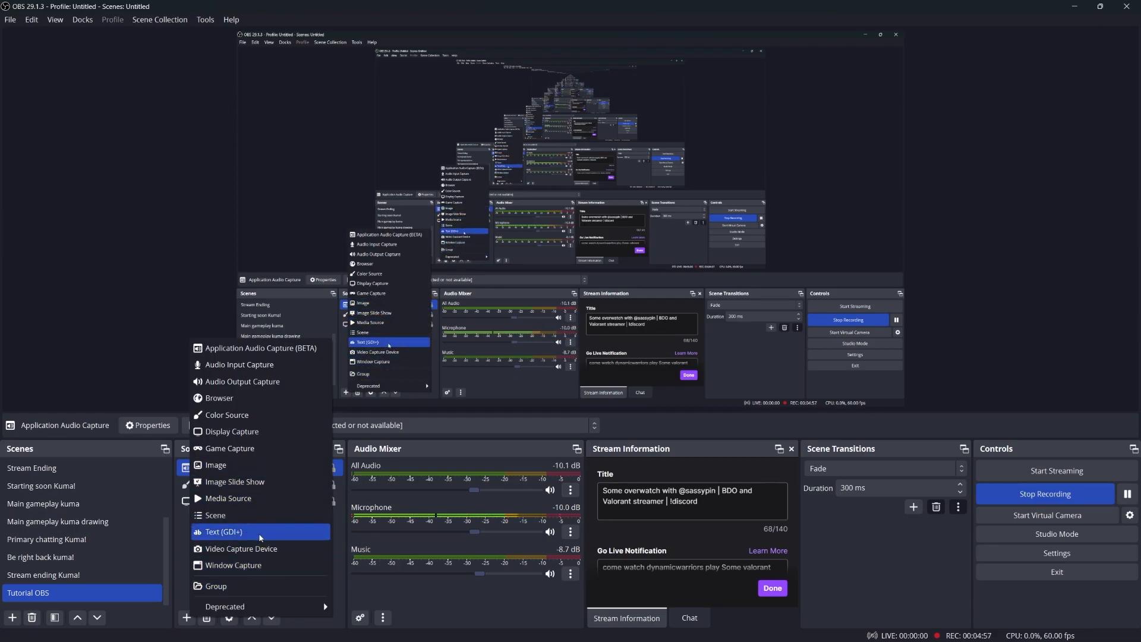
Step: Add a Window Capture of the Opera YouTube window, then open the Microphone's options menu
click(269, 568)
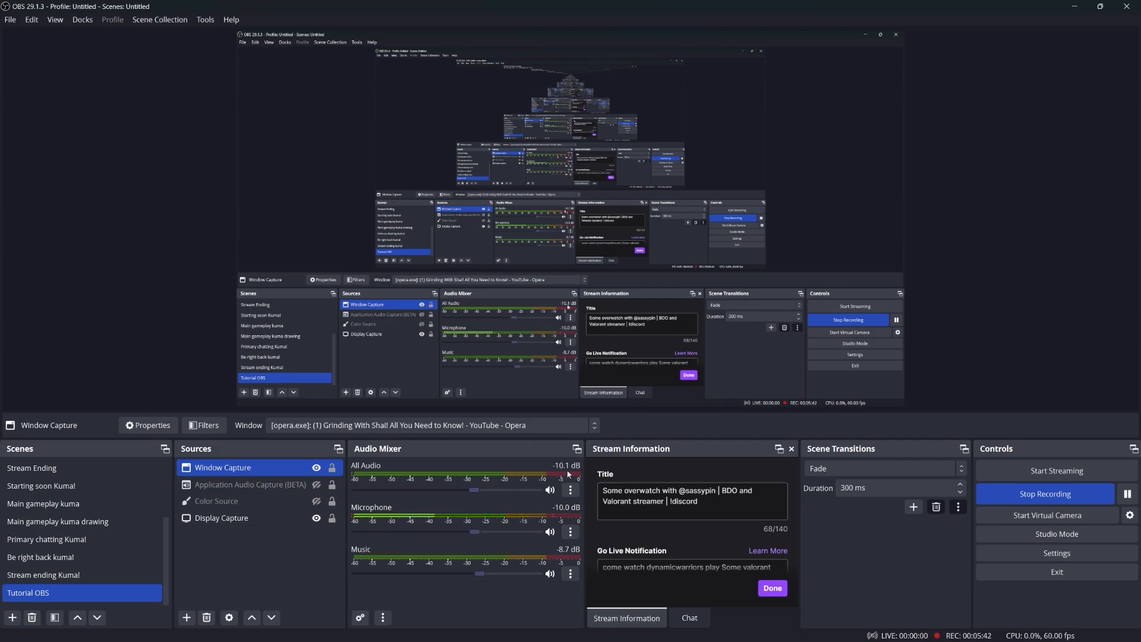
click(570, 531)
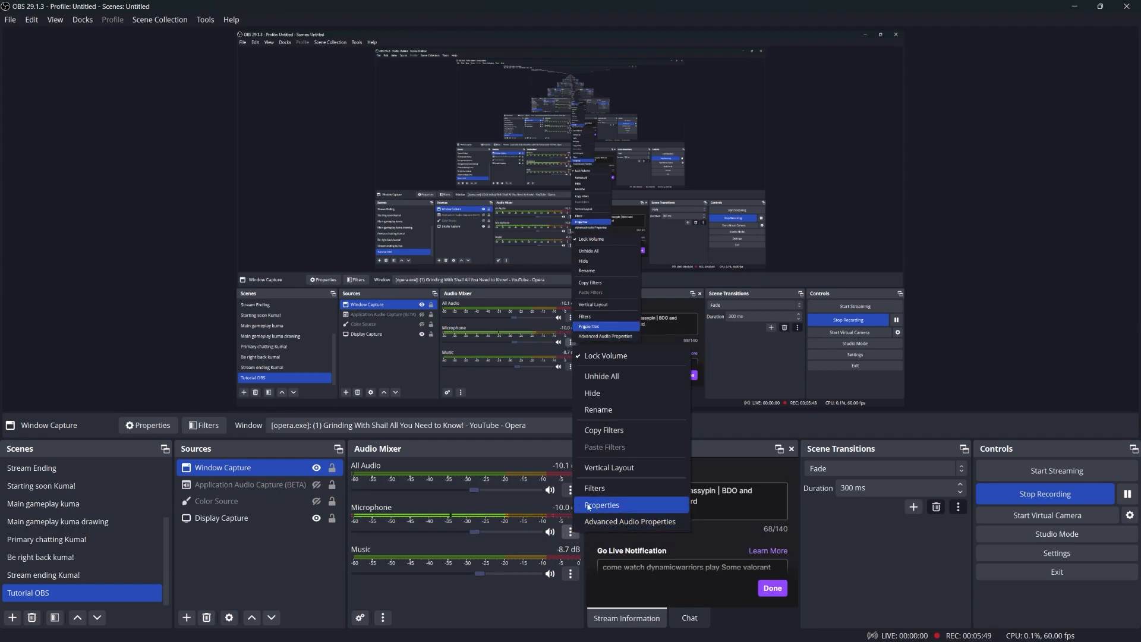
click(309, 518)
right_click(258, 521)
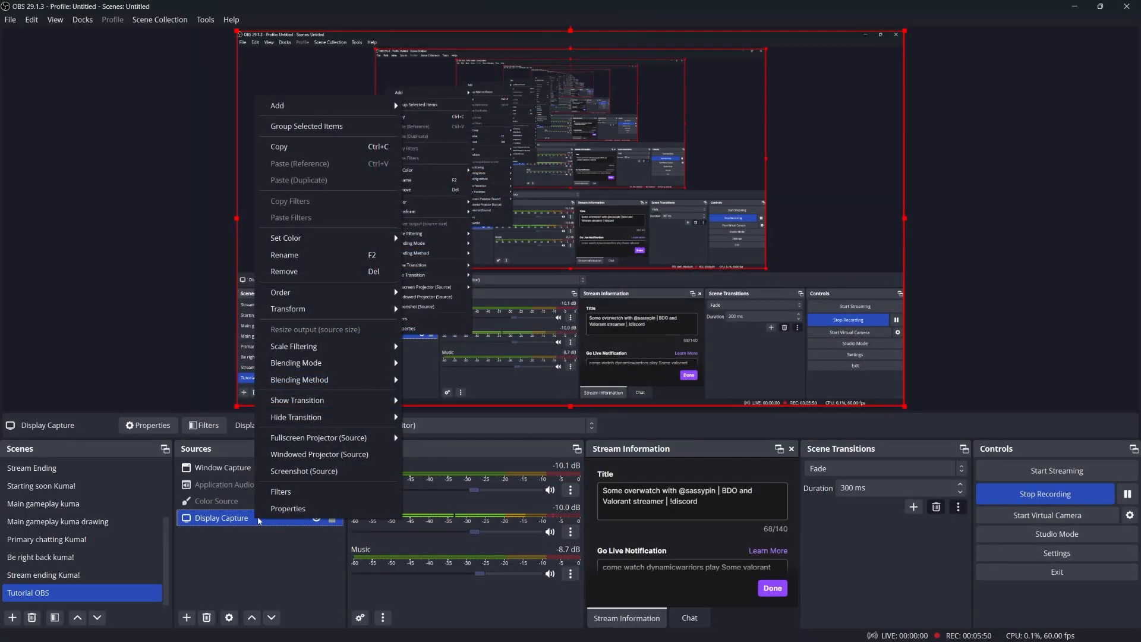
click(290, 508)
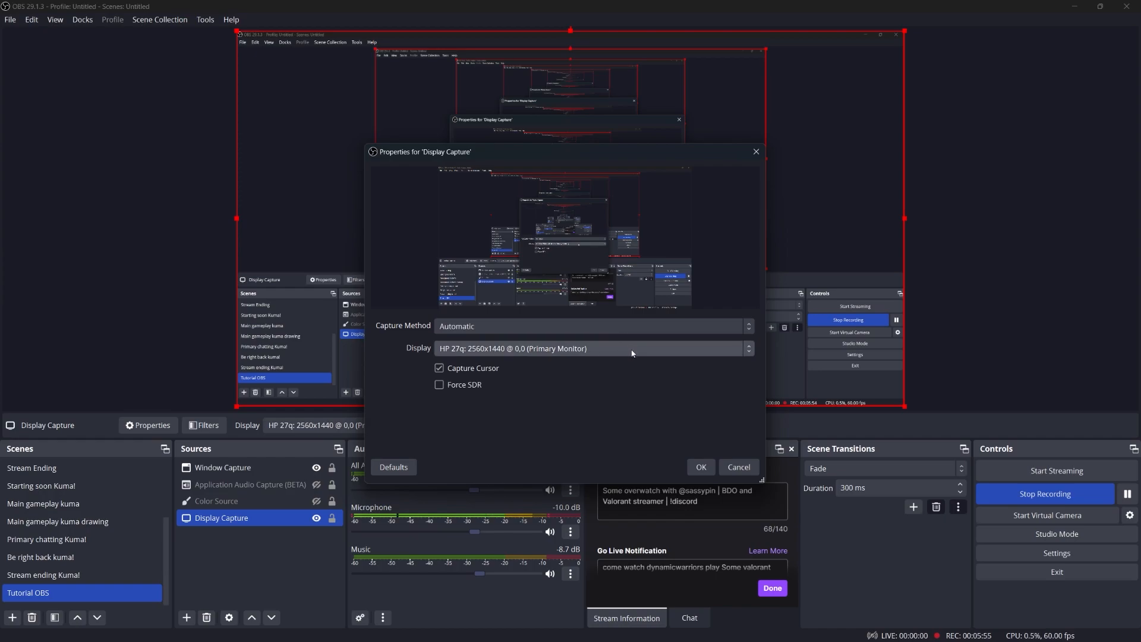
click(610, 348)
click(619, 364)
click(604, 330)
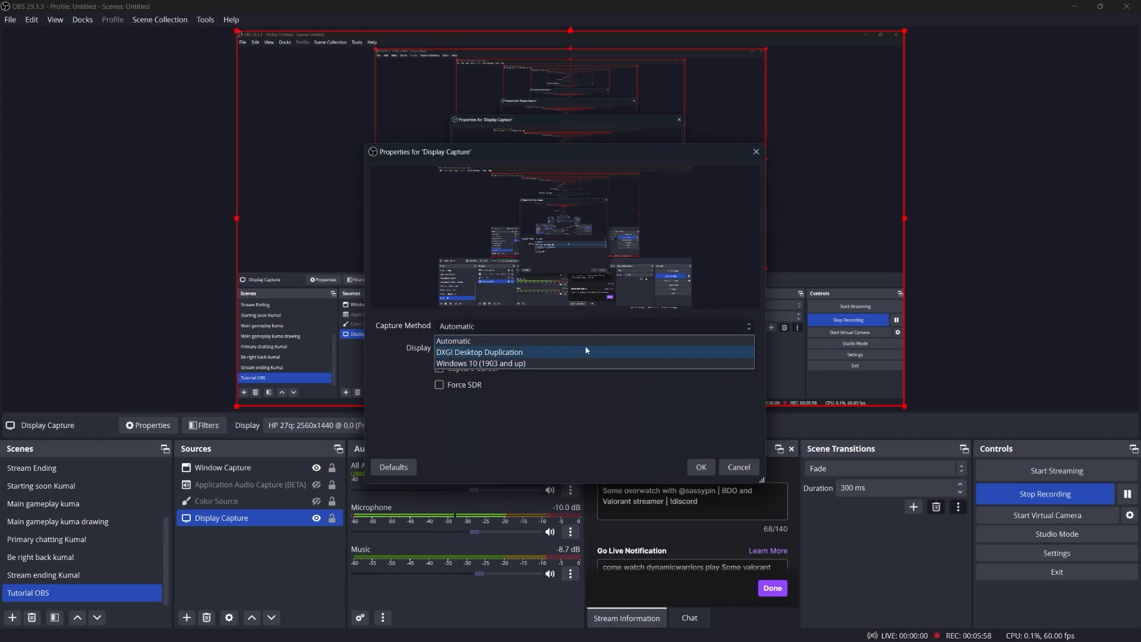
click(582, 340)
click(701, 467)
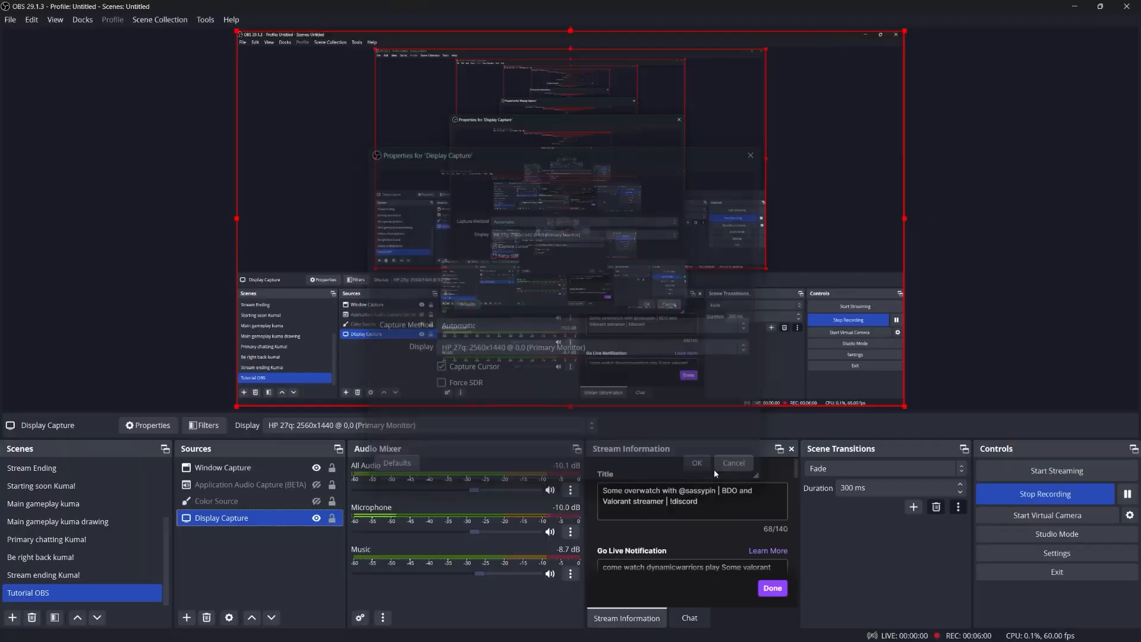
click(570, 531)
click(595, 505)
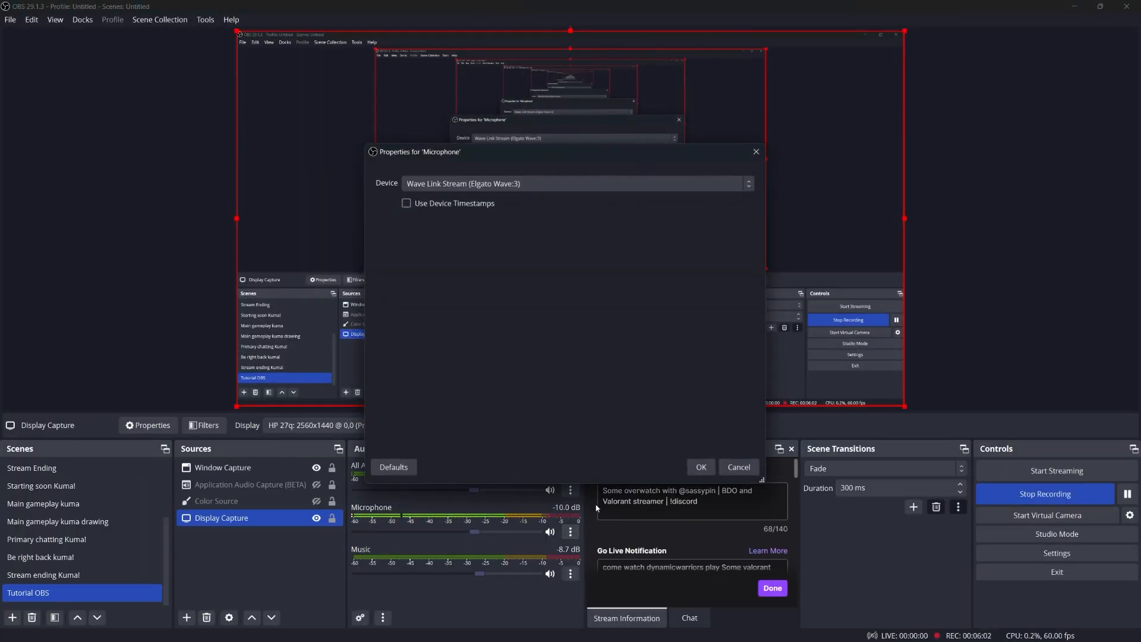
click(550, 184)
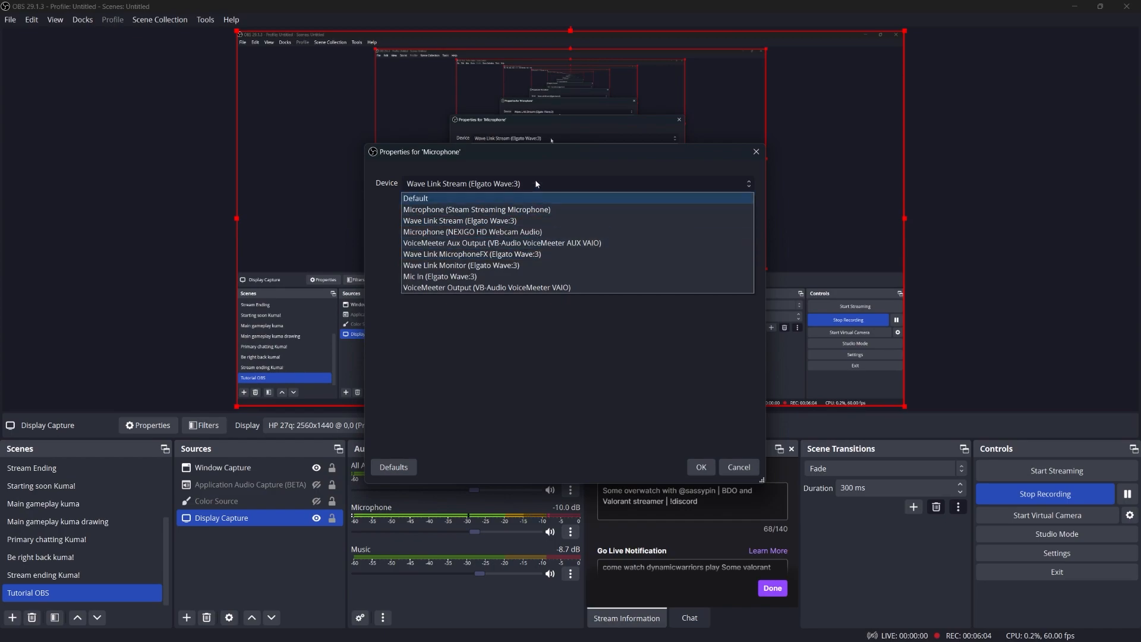
click(542, 190)
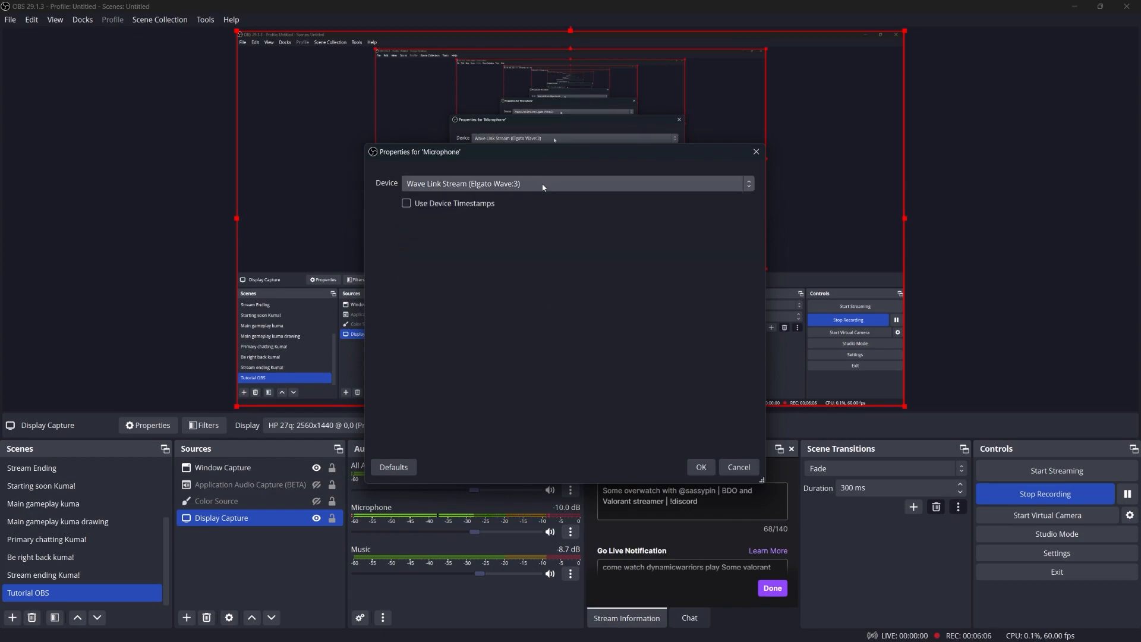
click(738, 467)
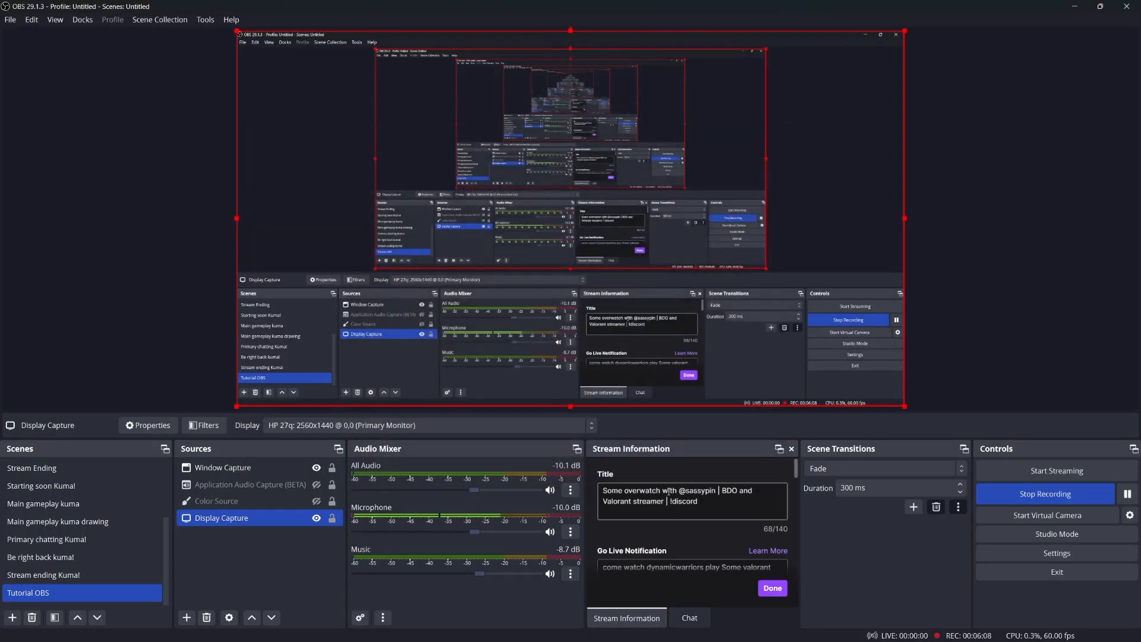
click(569, 537)
click(605, 509)
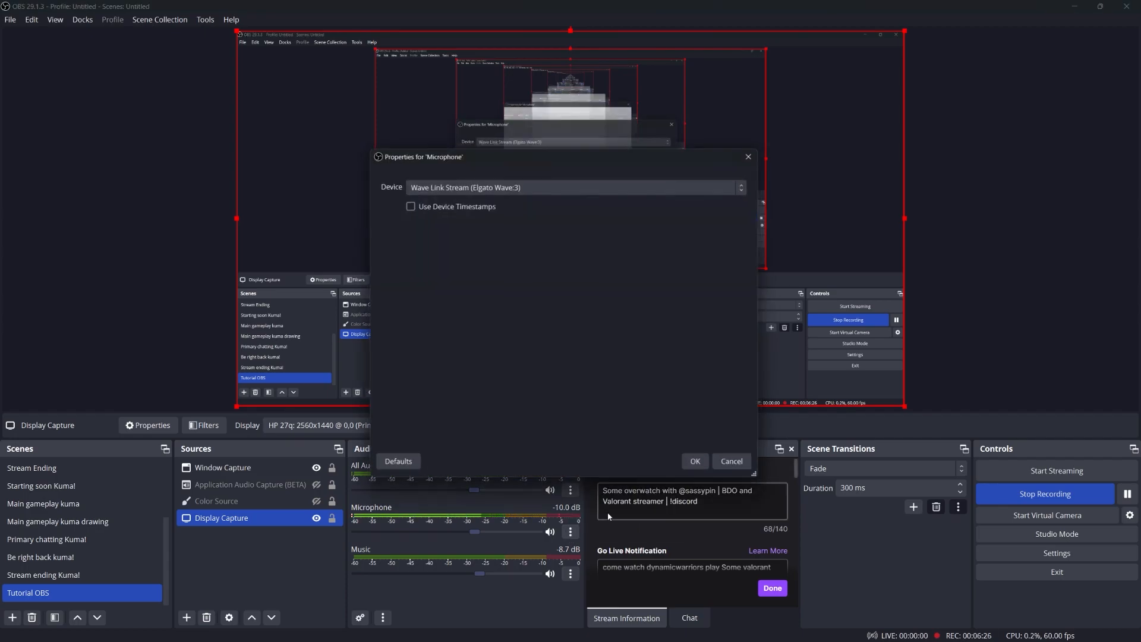
click(526, 181)
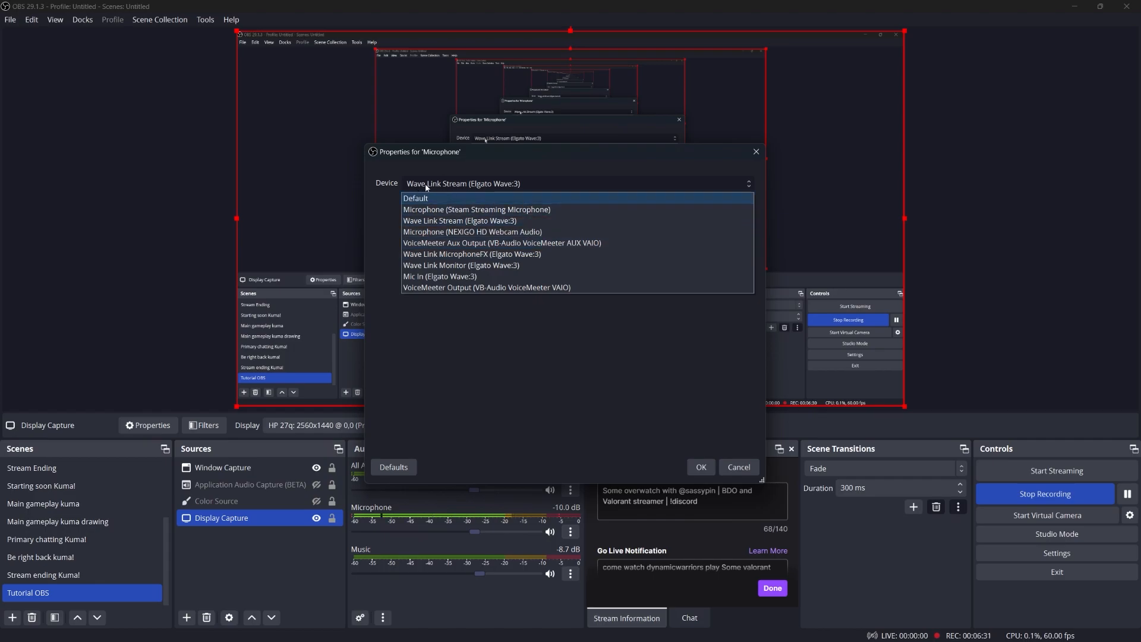
click(536, 186)
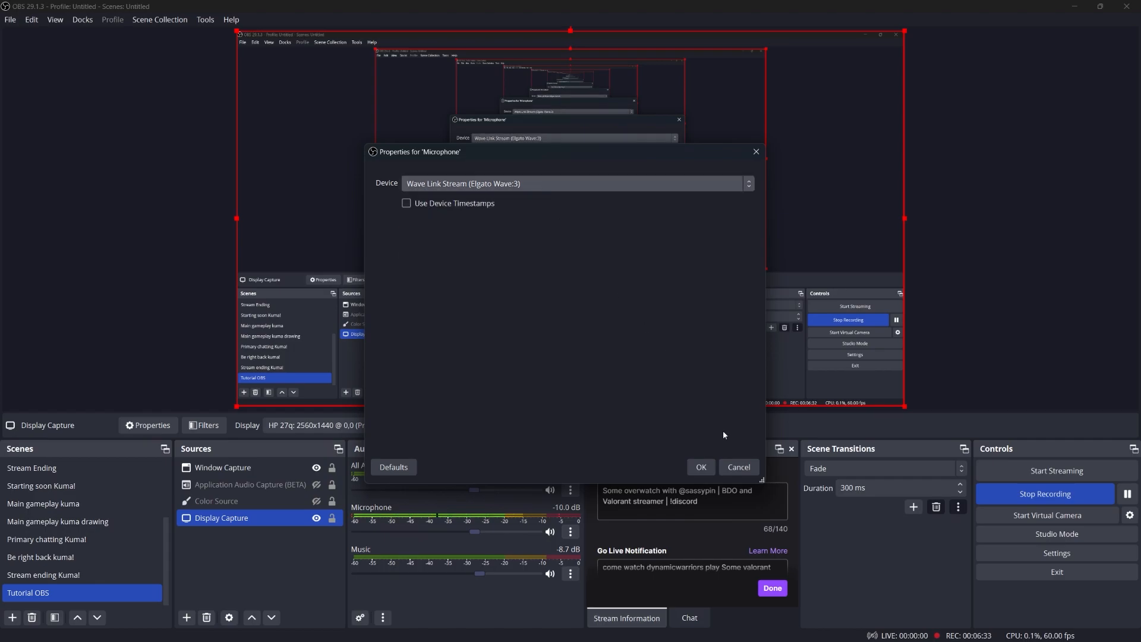
click(739, 466)
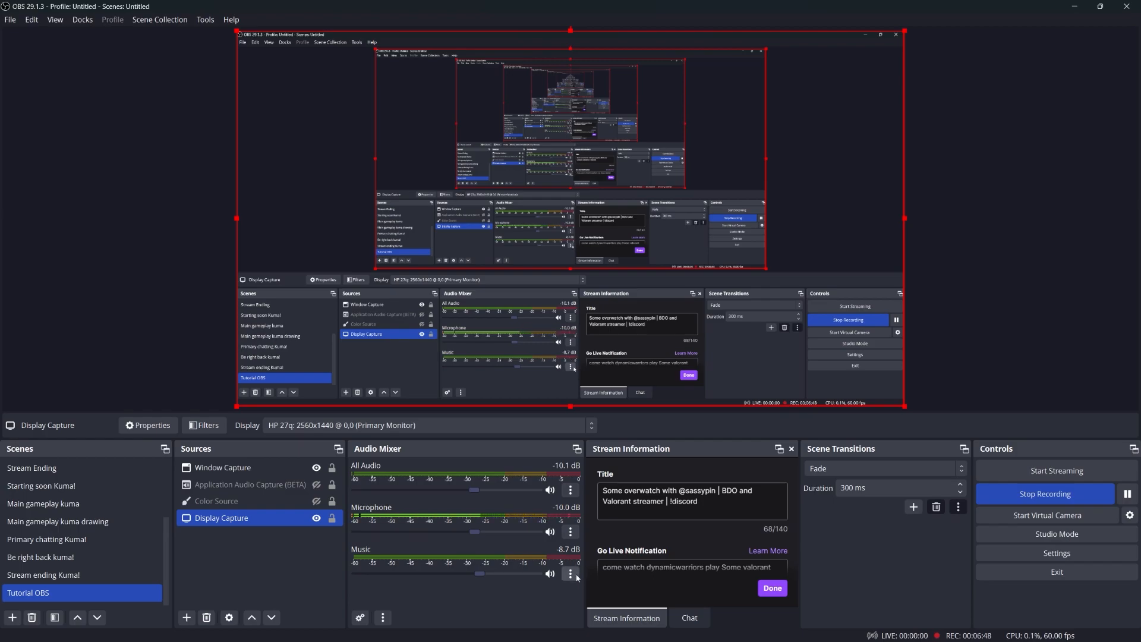
click(571, 532)
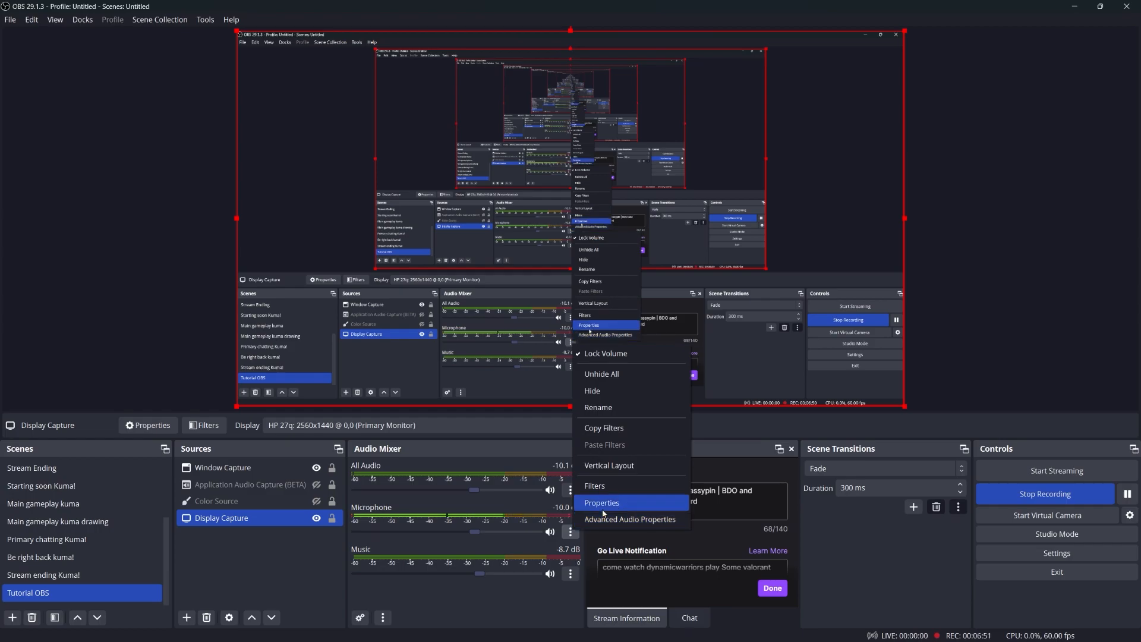
click(602, 505)
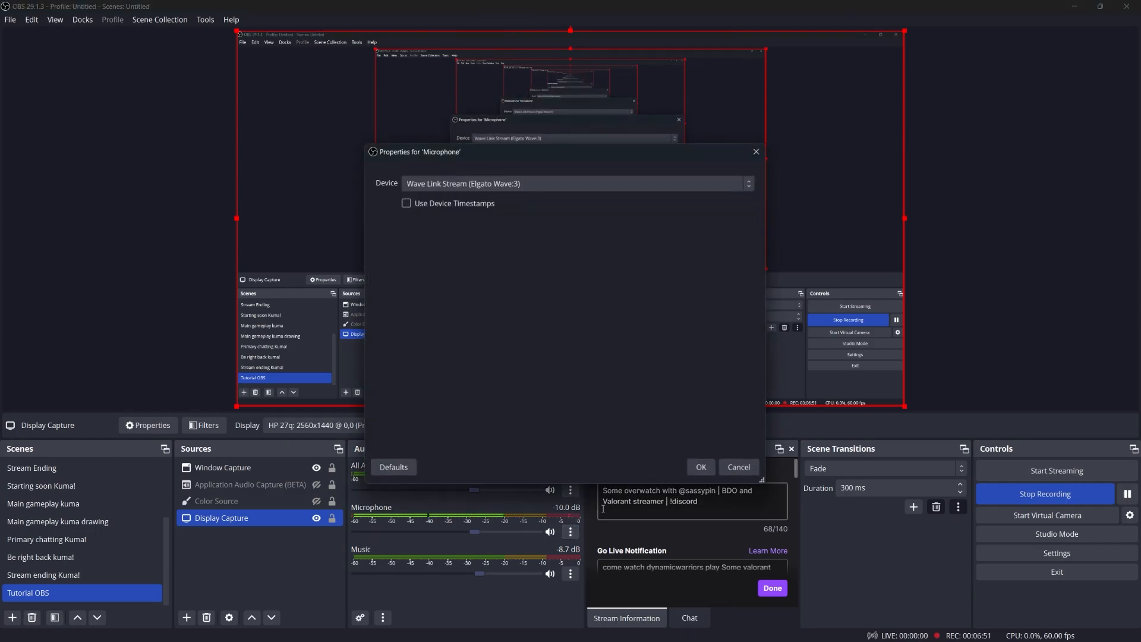
click(738, 467)
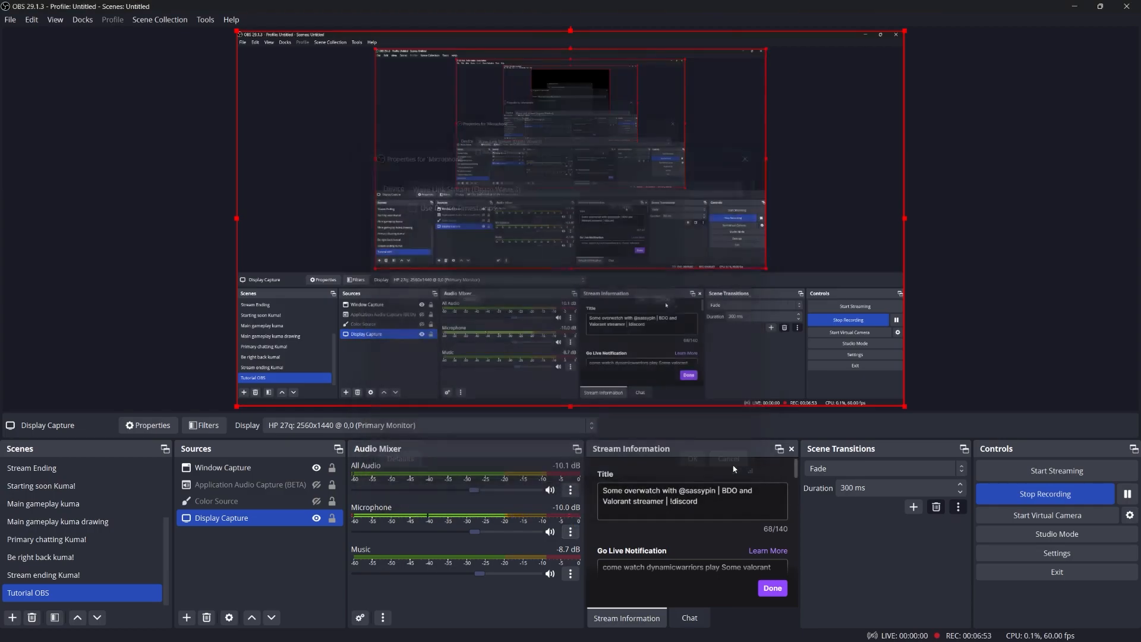
click(571, 574)
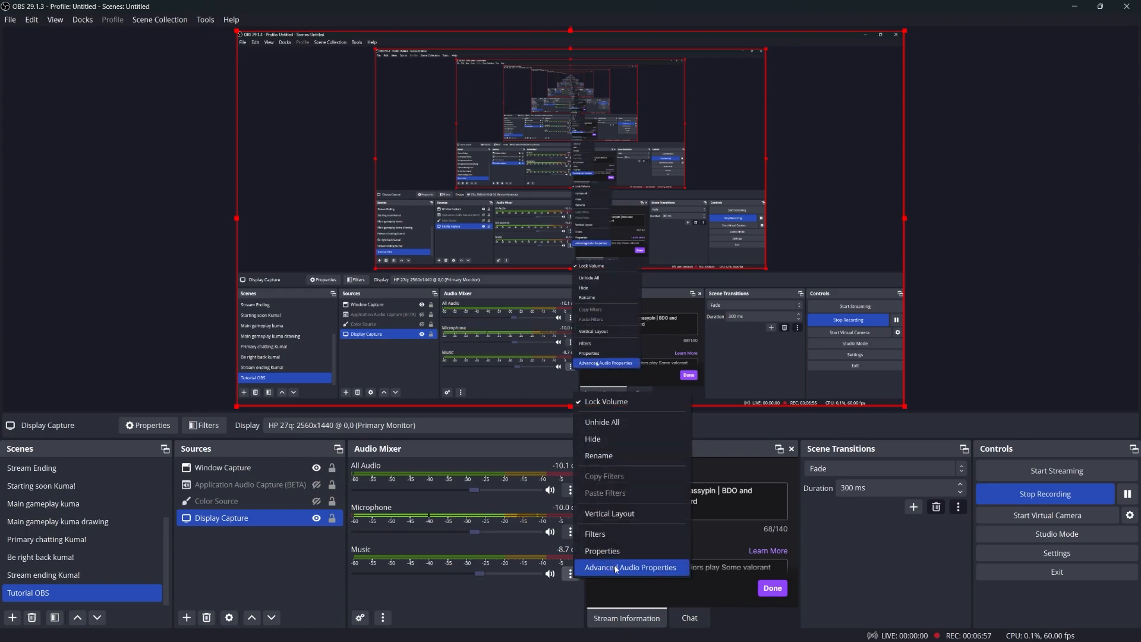
click(601, 552)
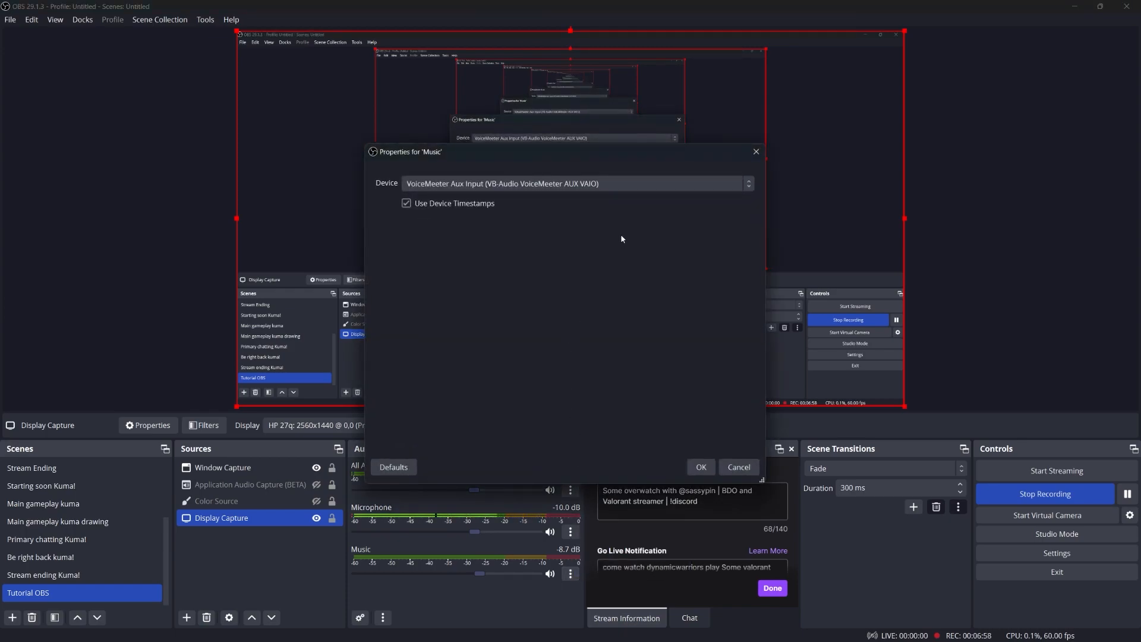
click(617, 181)
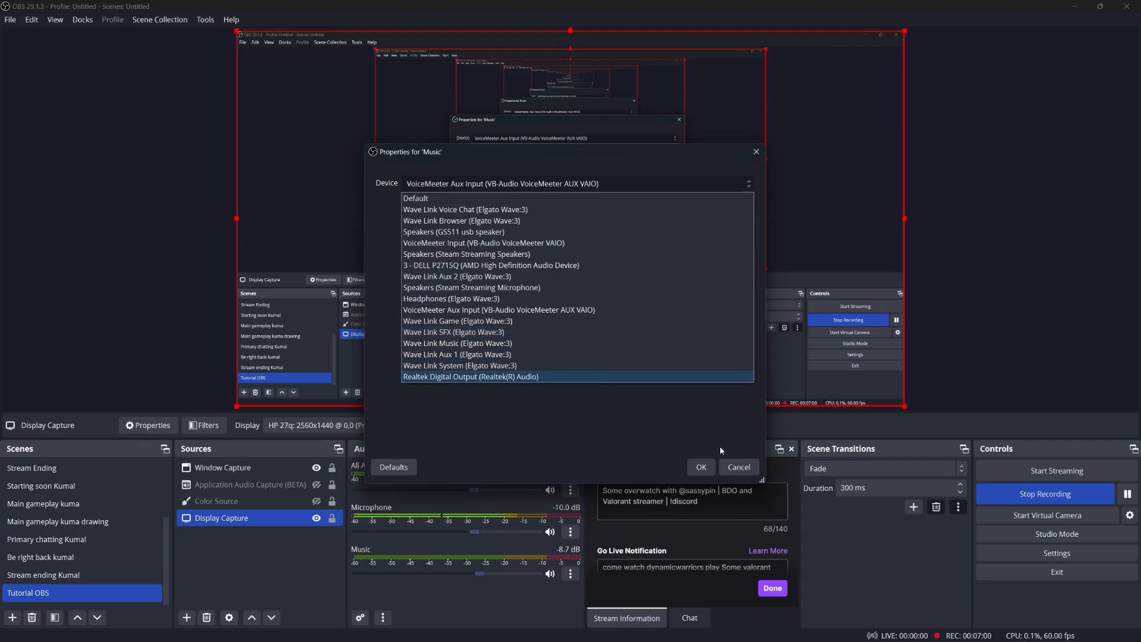
click(728, 460)
click(733, 466)
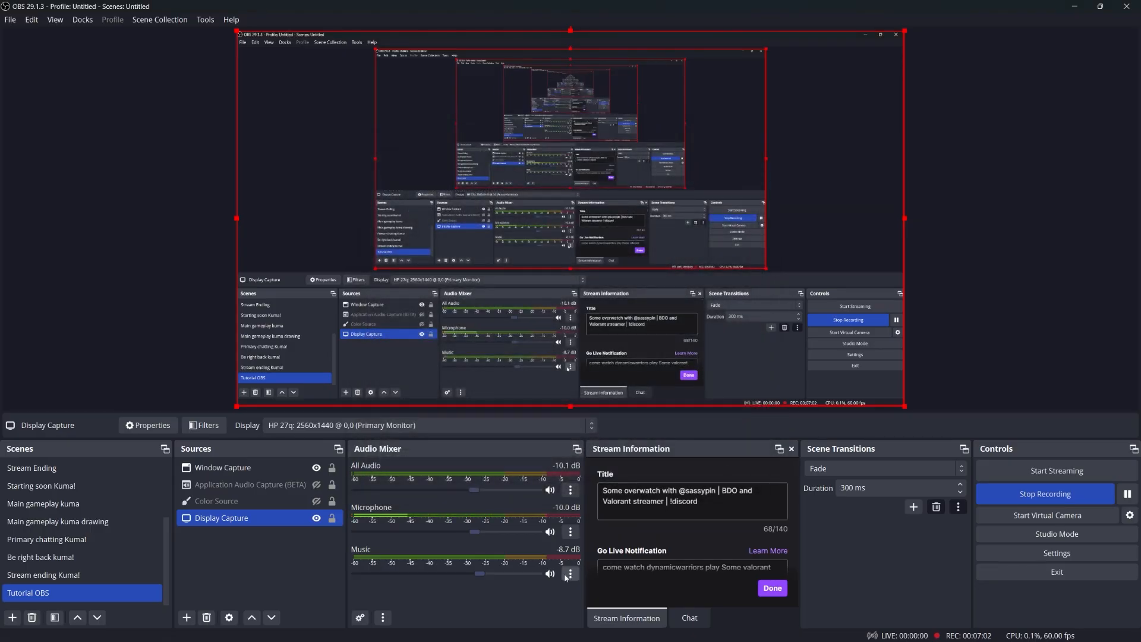
click(568, 531)
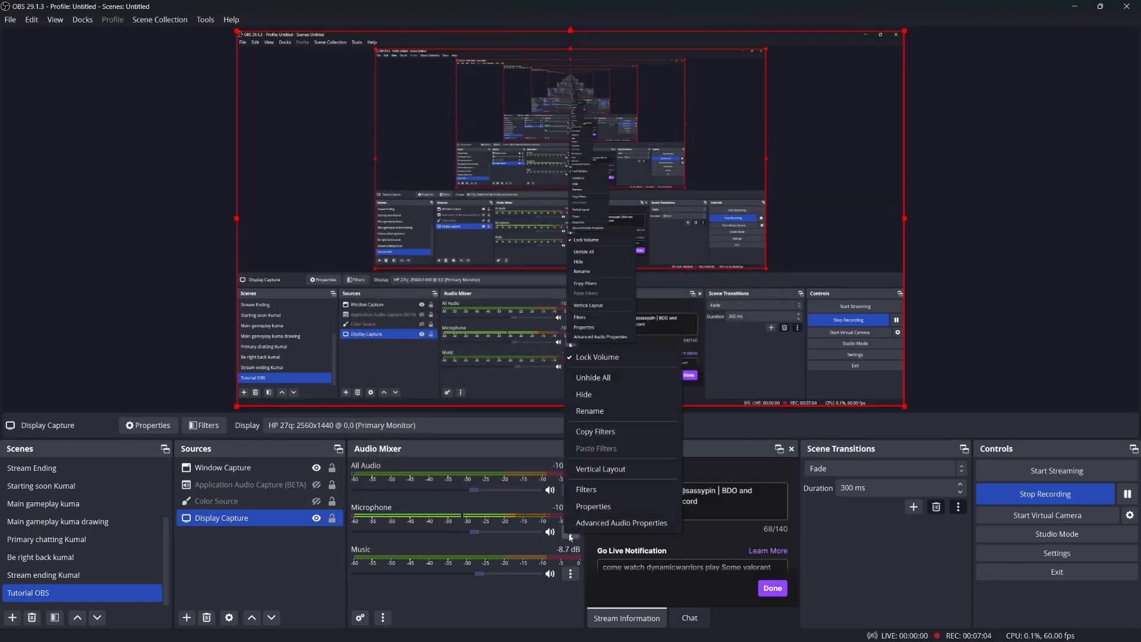
click(605, 527)
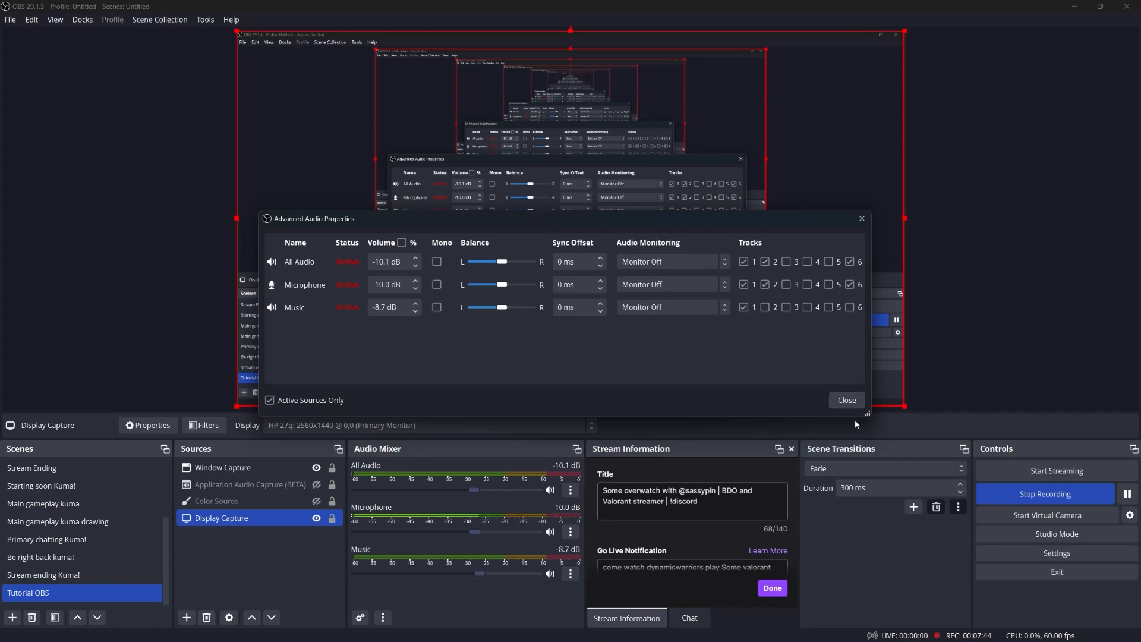
click(846, 400)
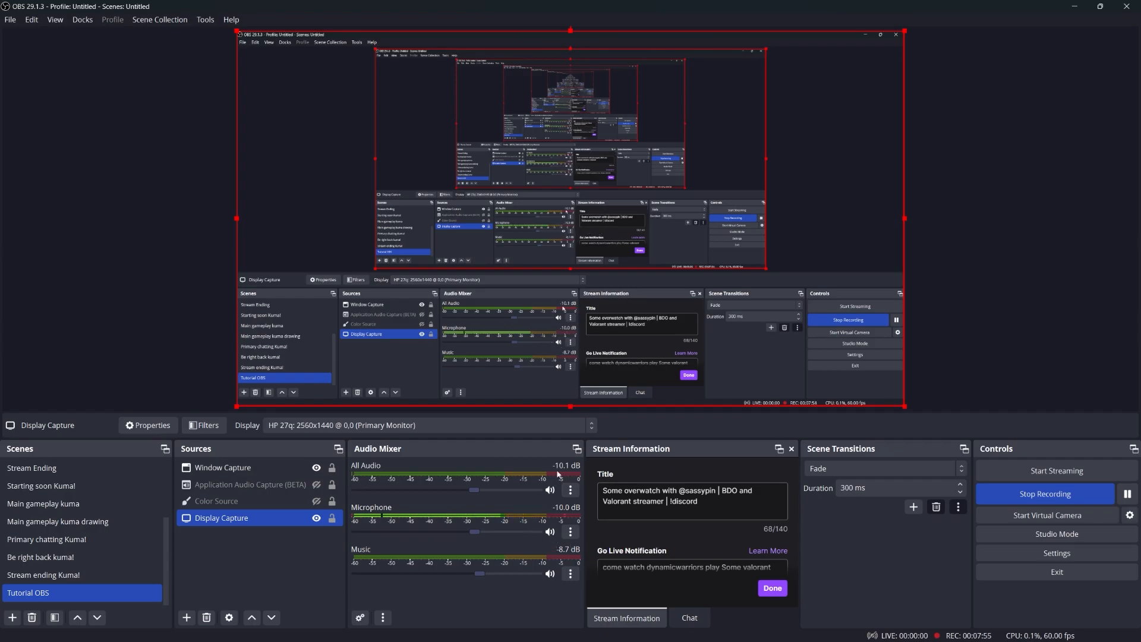
click(570, 573)
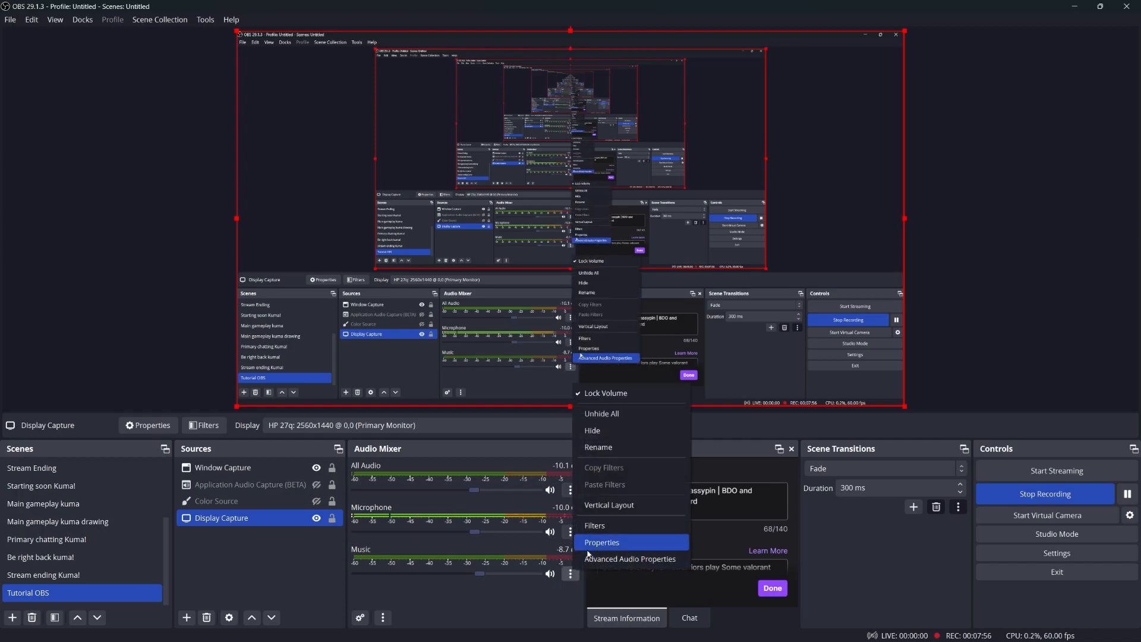
click(596, 527)
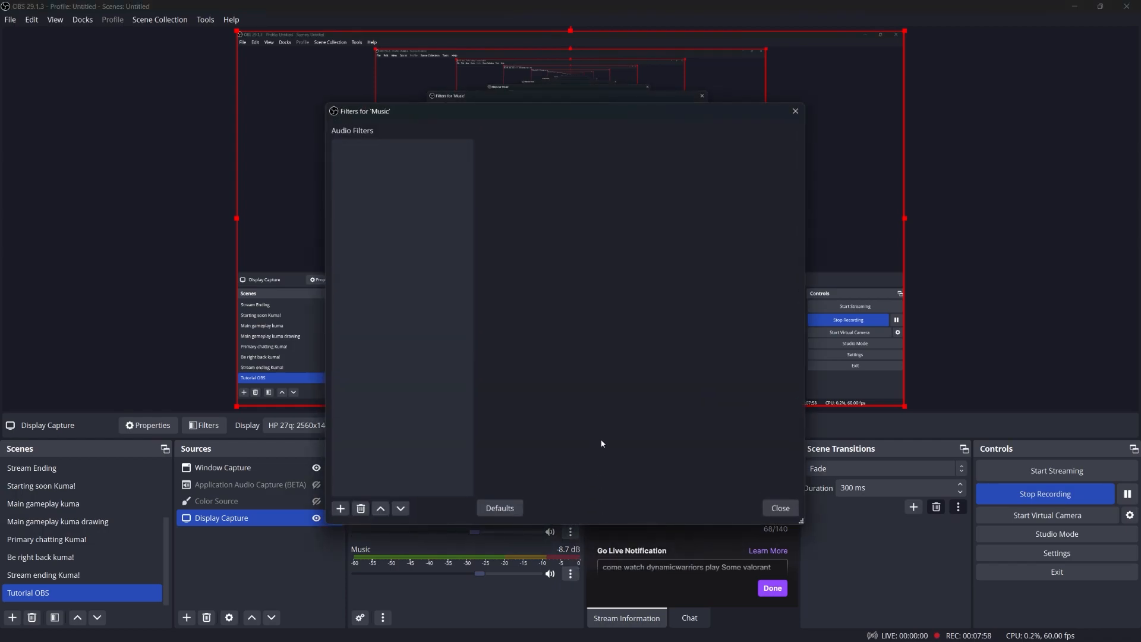
click(780, 508)
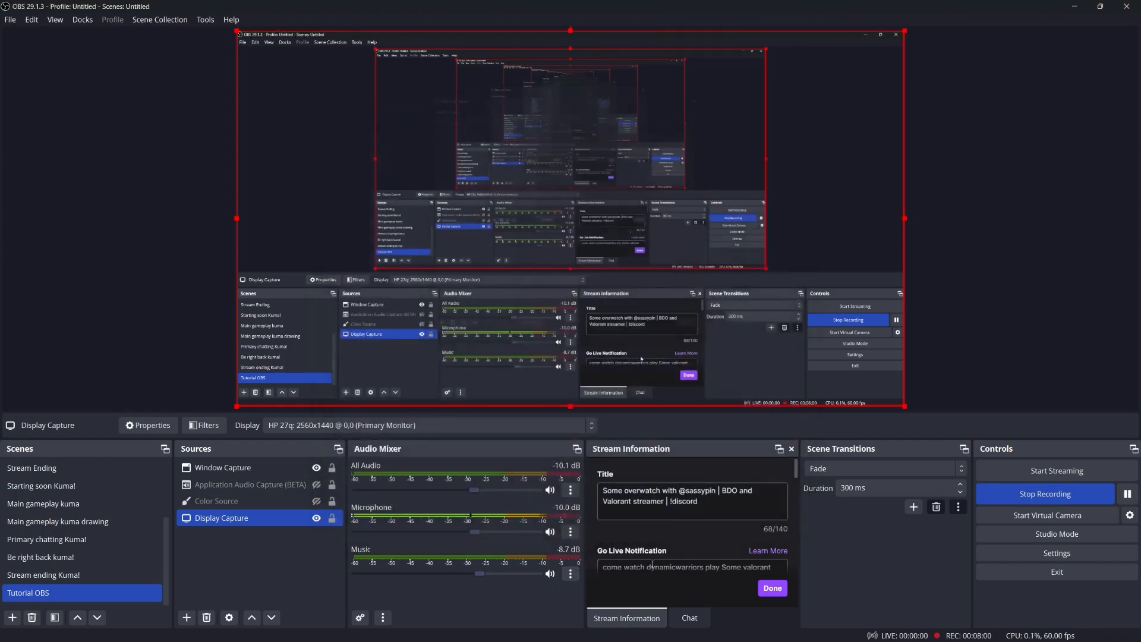
click(570, 532)
click(610, 492)
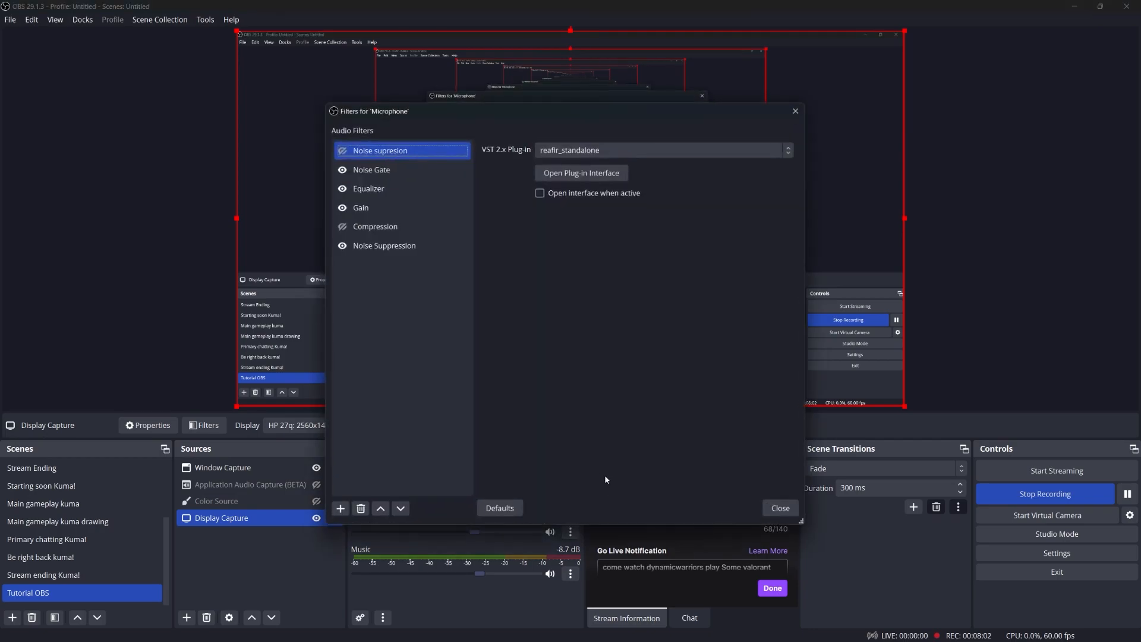
click(380, 170)
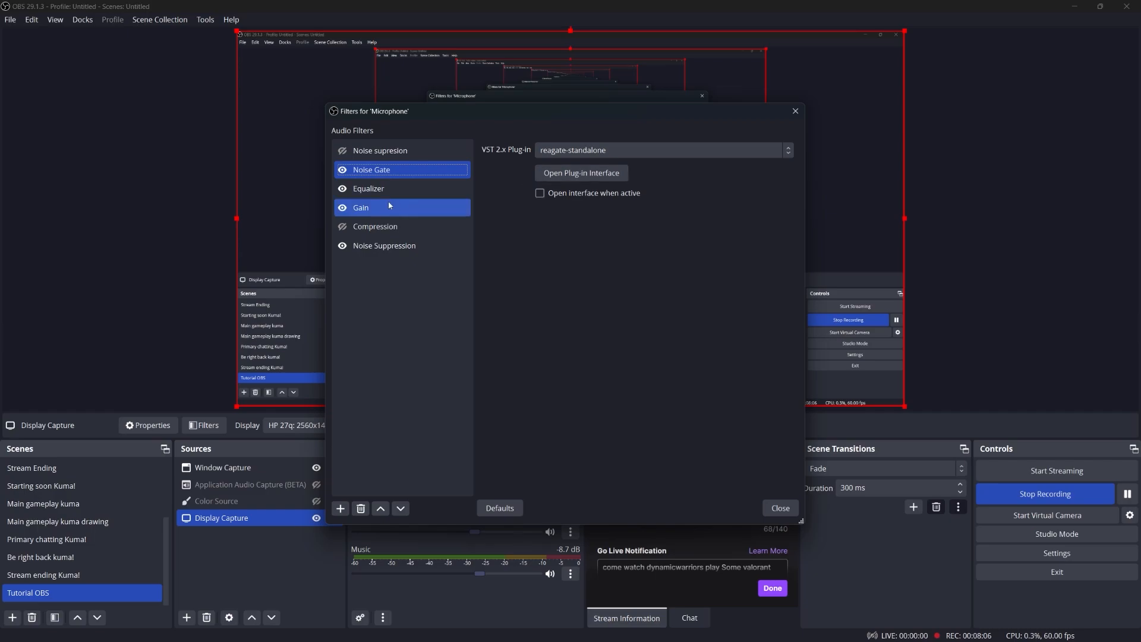
click(393, 155)
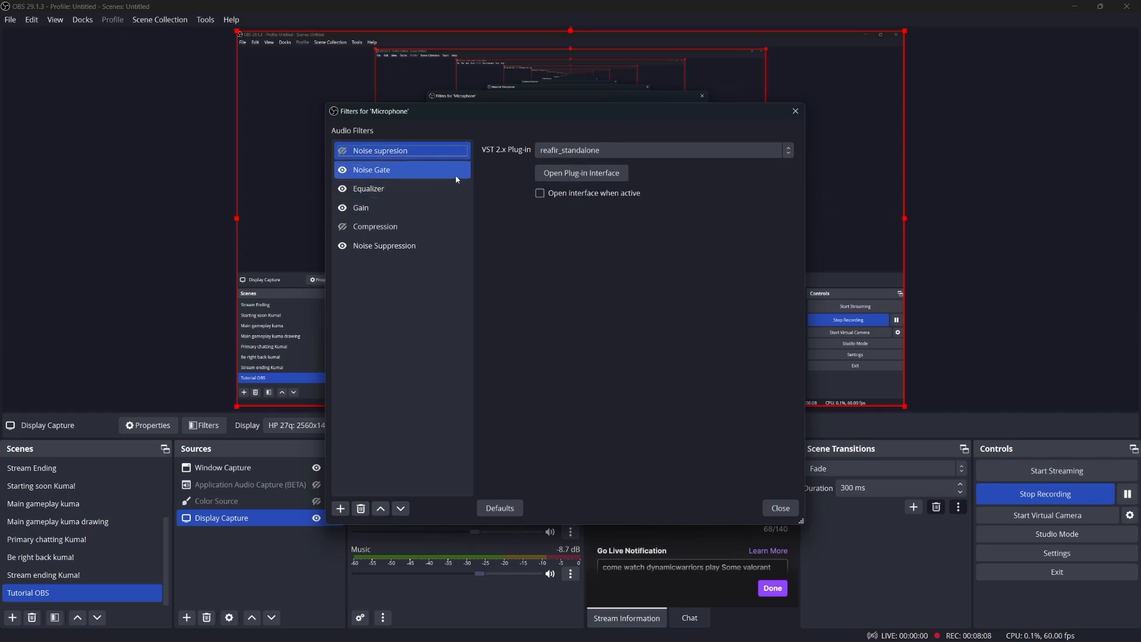
mouse_move(630, 636)
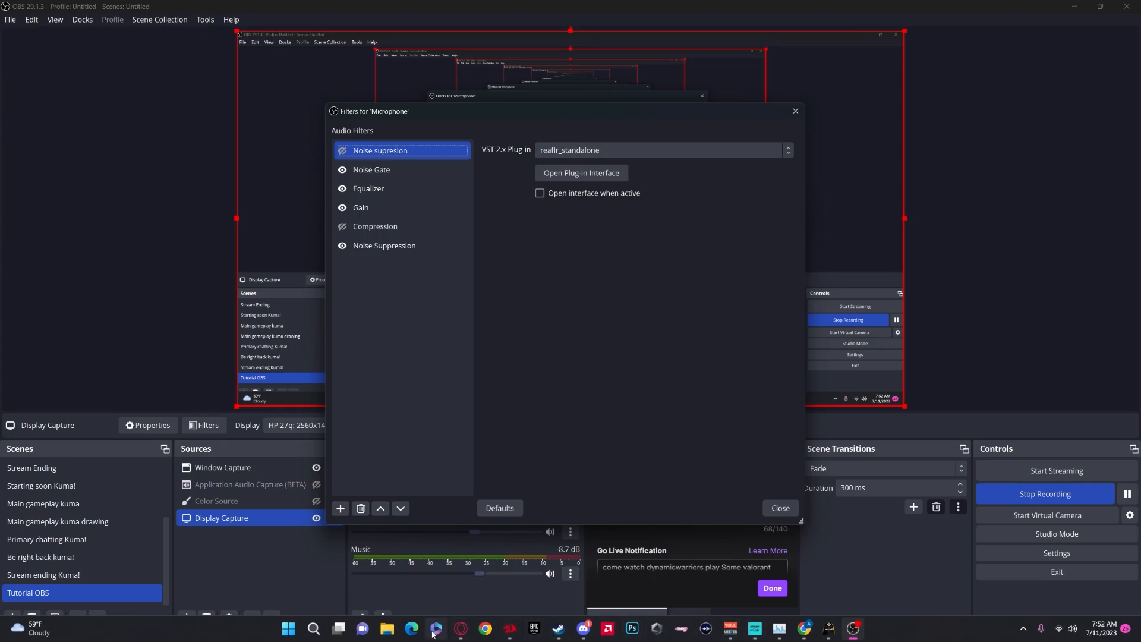
click(386, 171)
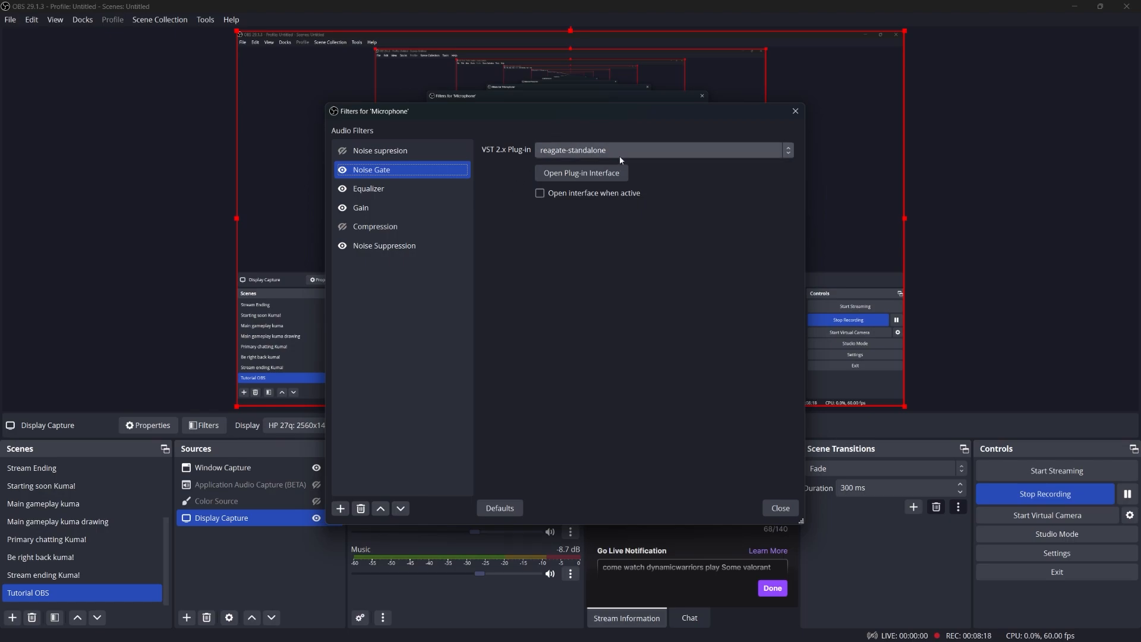
click(617, 174)
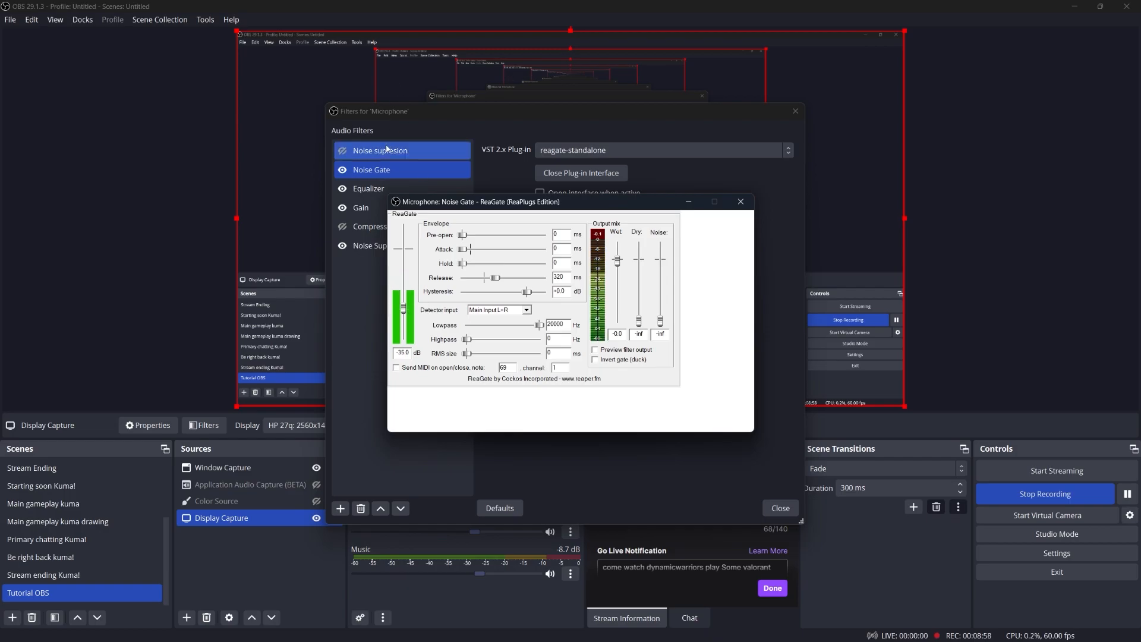
click(375, 189)
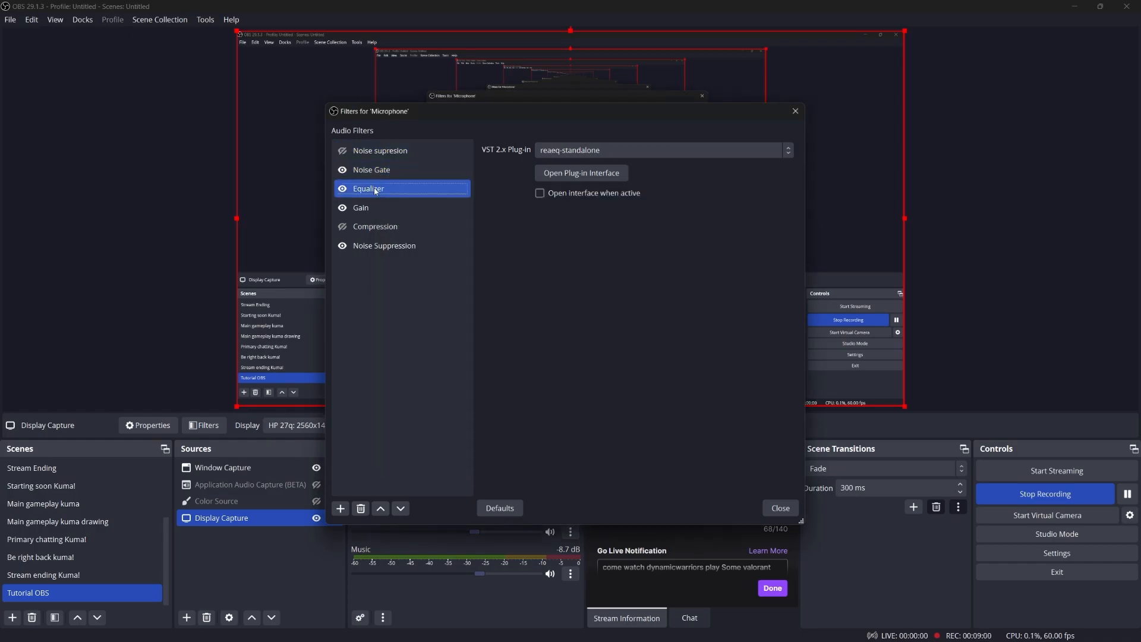
click(400, 207)
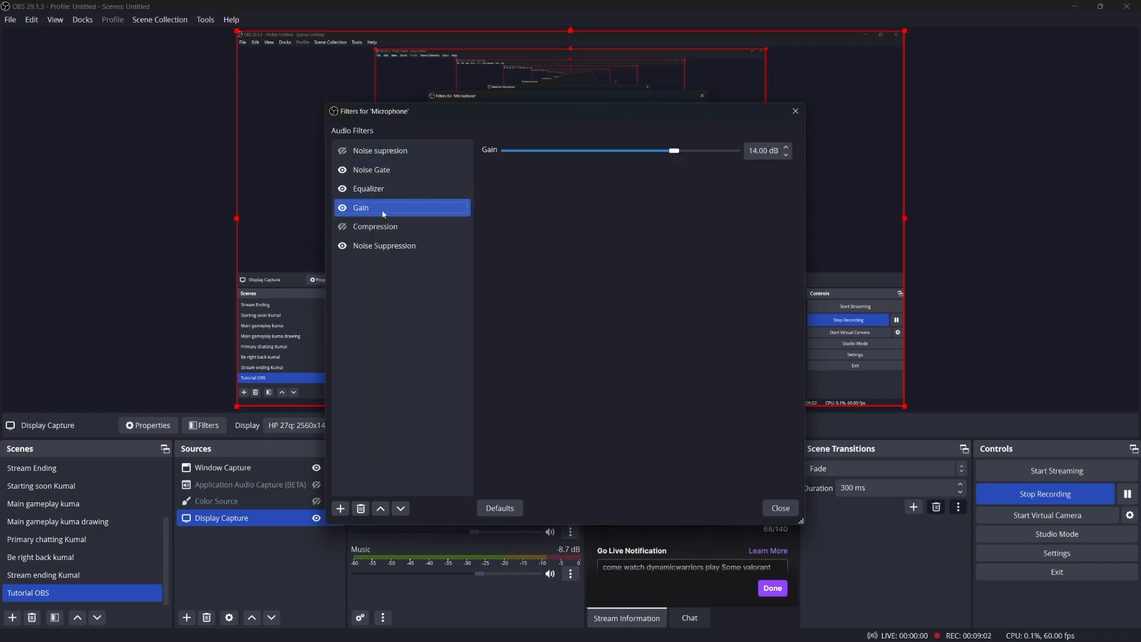
click(411, 246)
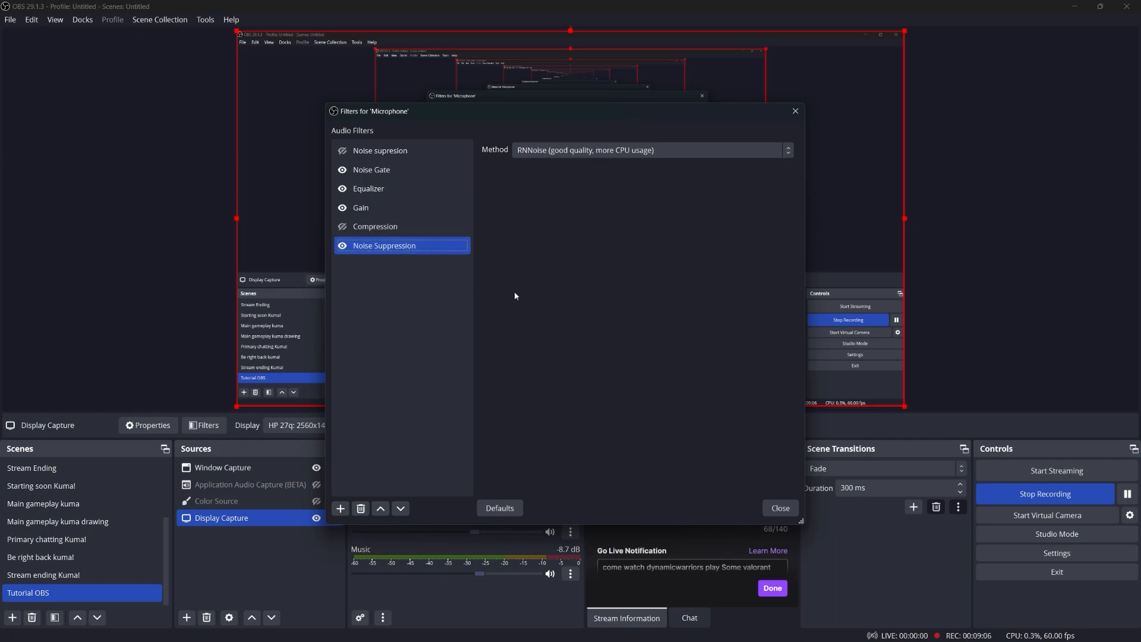
key(Escape)
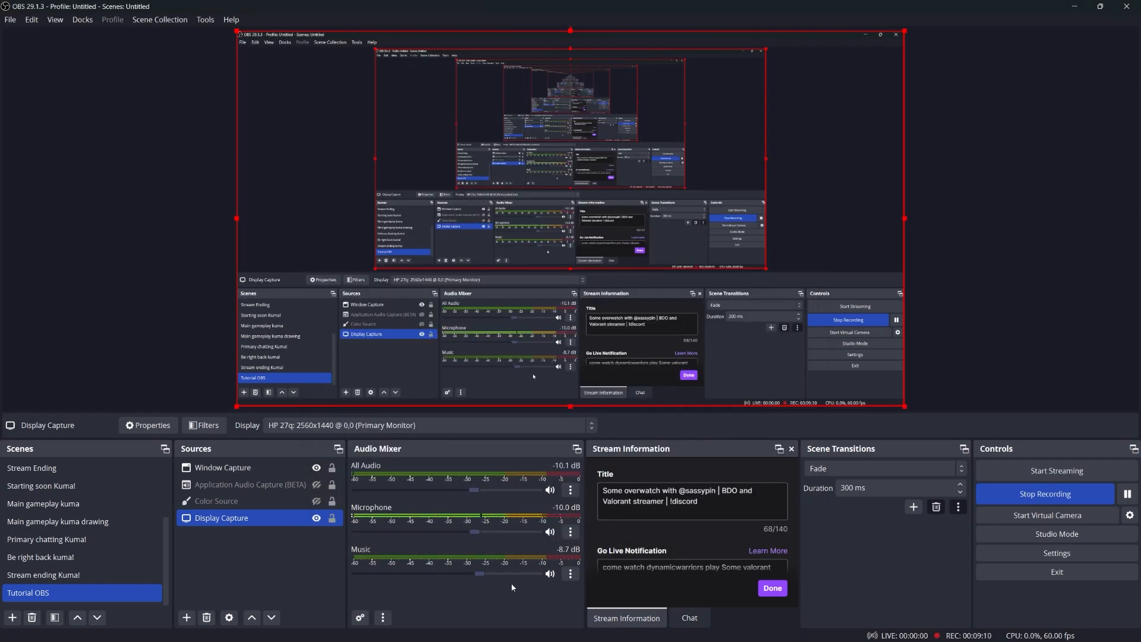
click(570, 532)
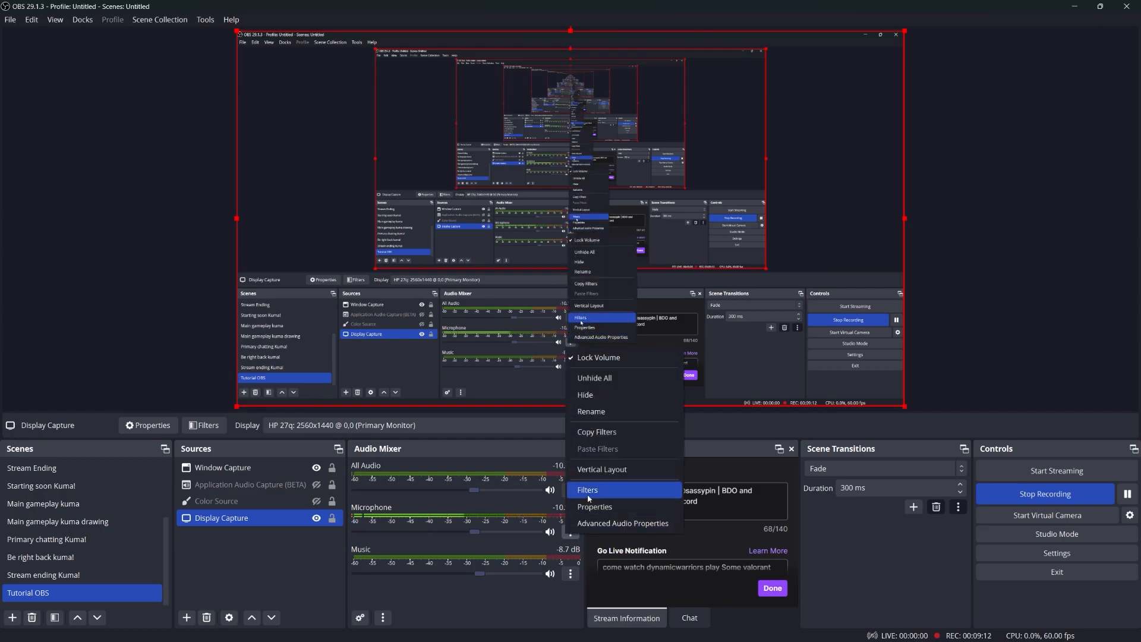
click(594, 492)
click(406, 251)
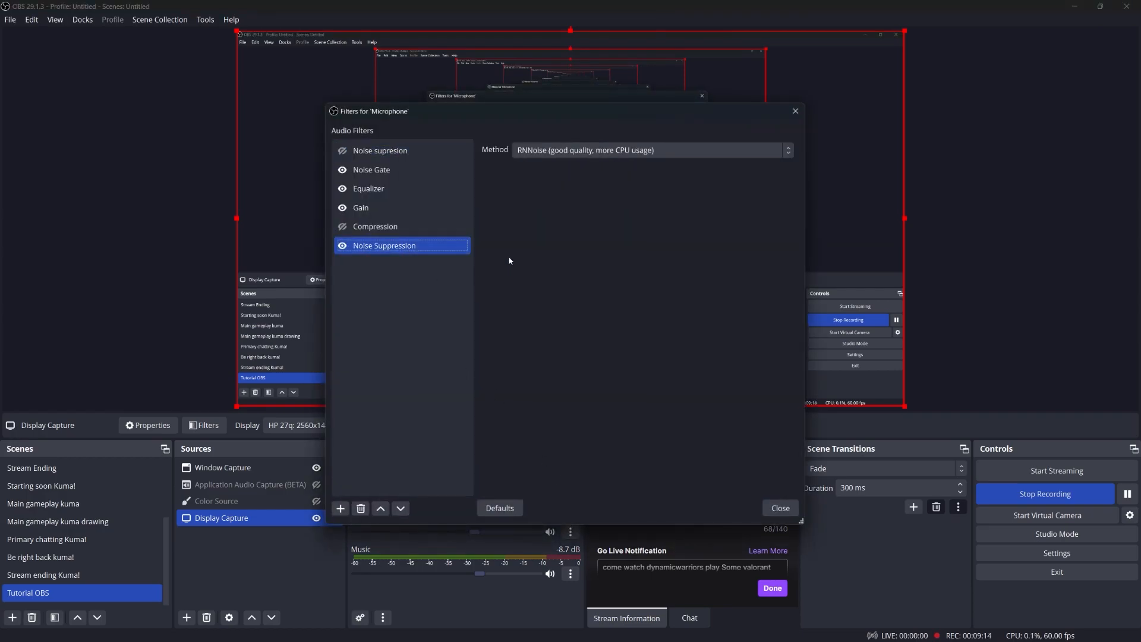
click(786, 514)
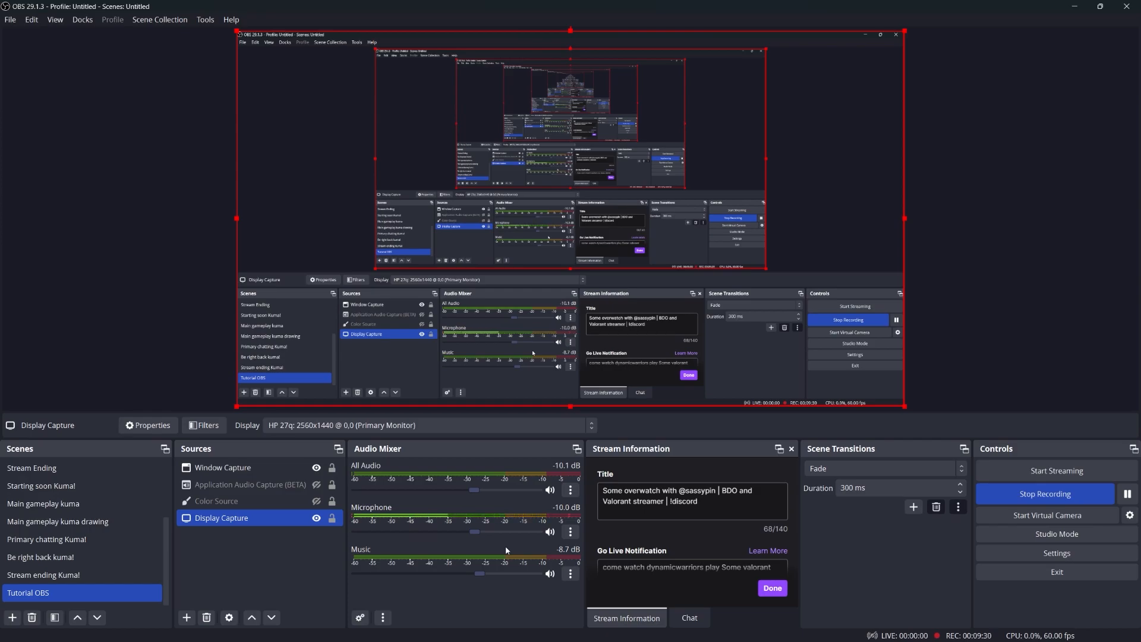
click(569, 534)
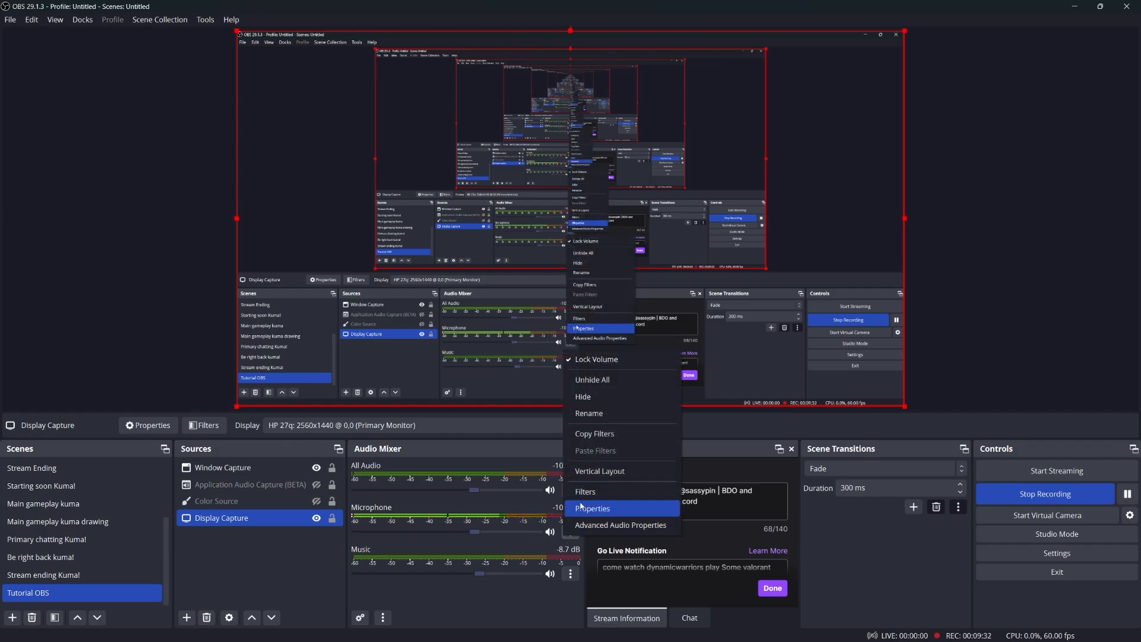
click(560, 550)
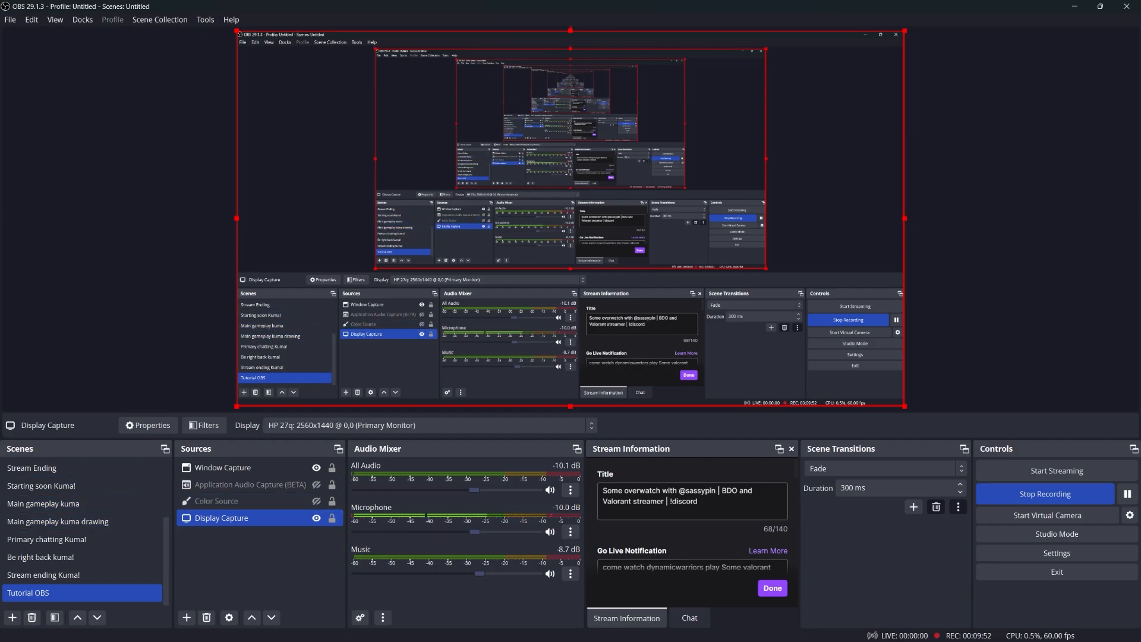
Step: Maximize Opera GX, load streamelements, and sign in with the Twitch account
drag(393, 209, 453, 193)
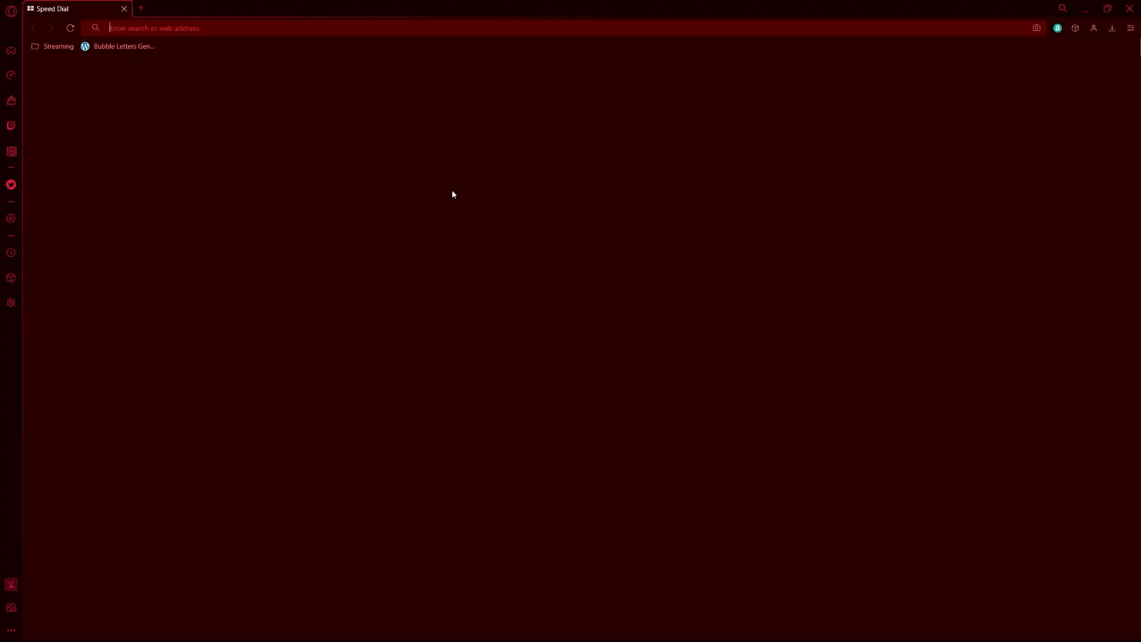
text(streame)
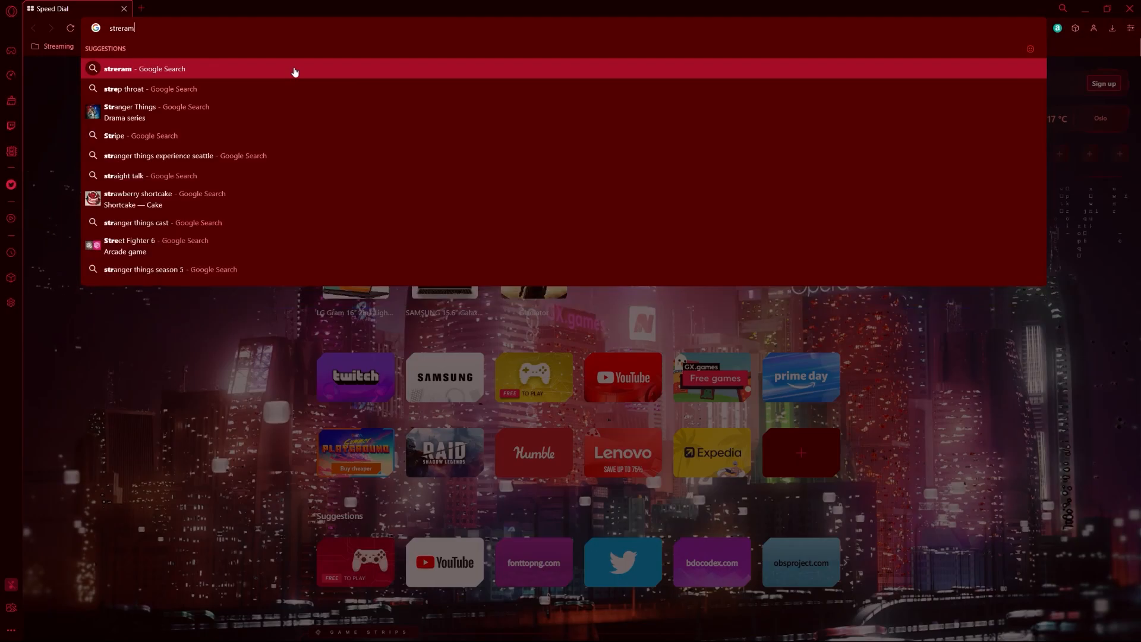
text(lements)
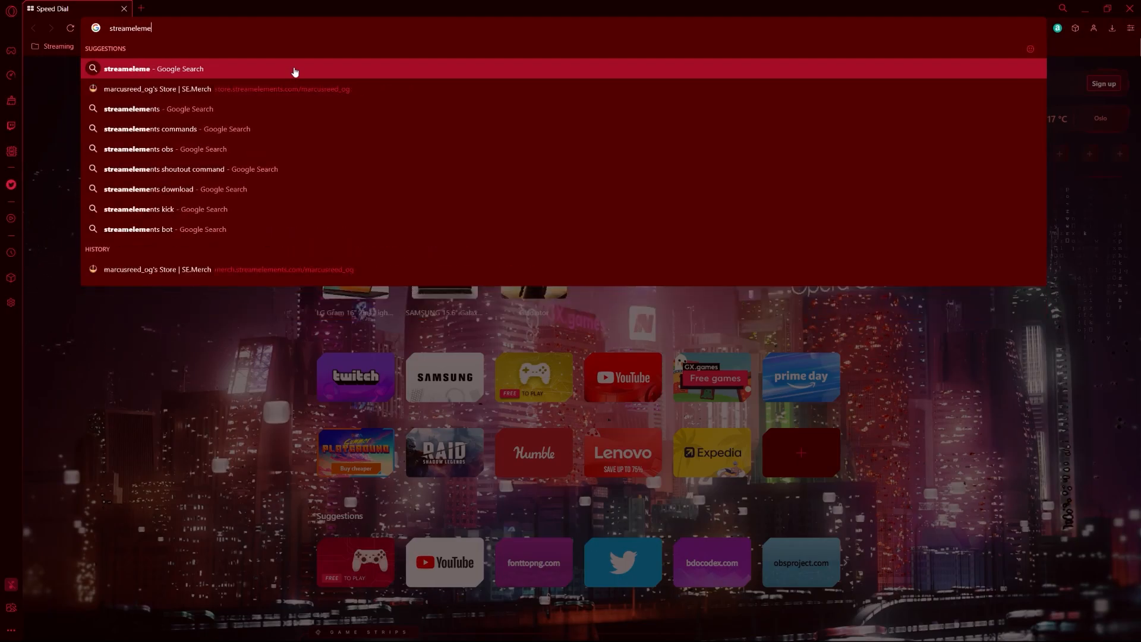
key(Return)
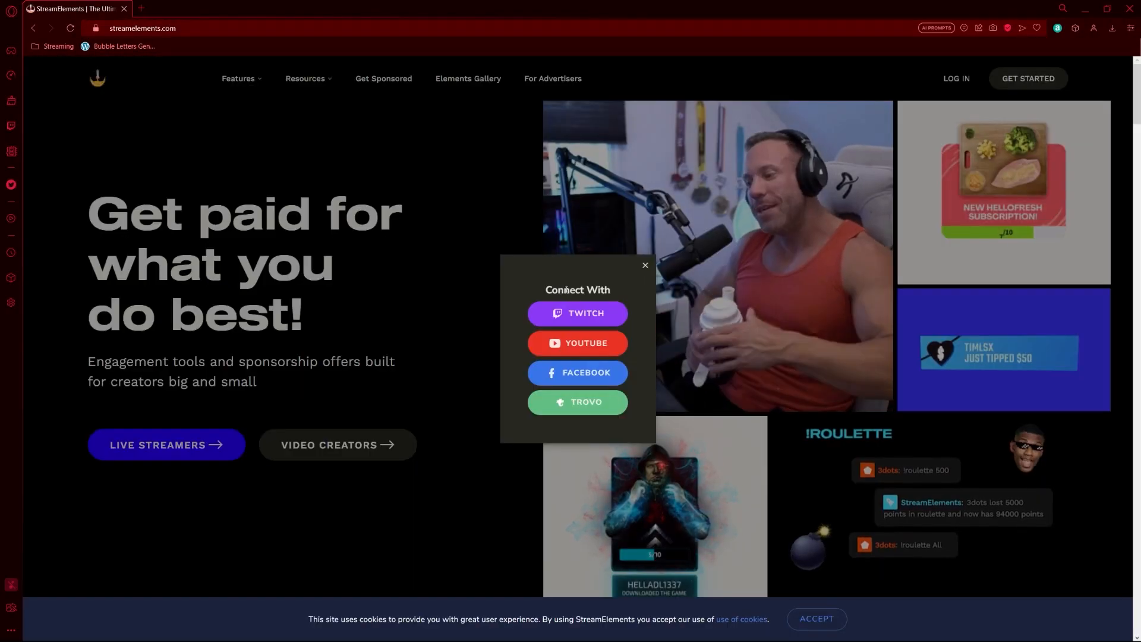
click(606, 321)
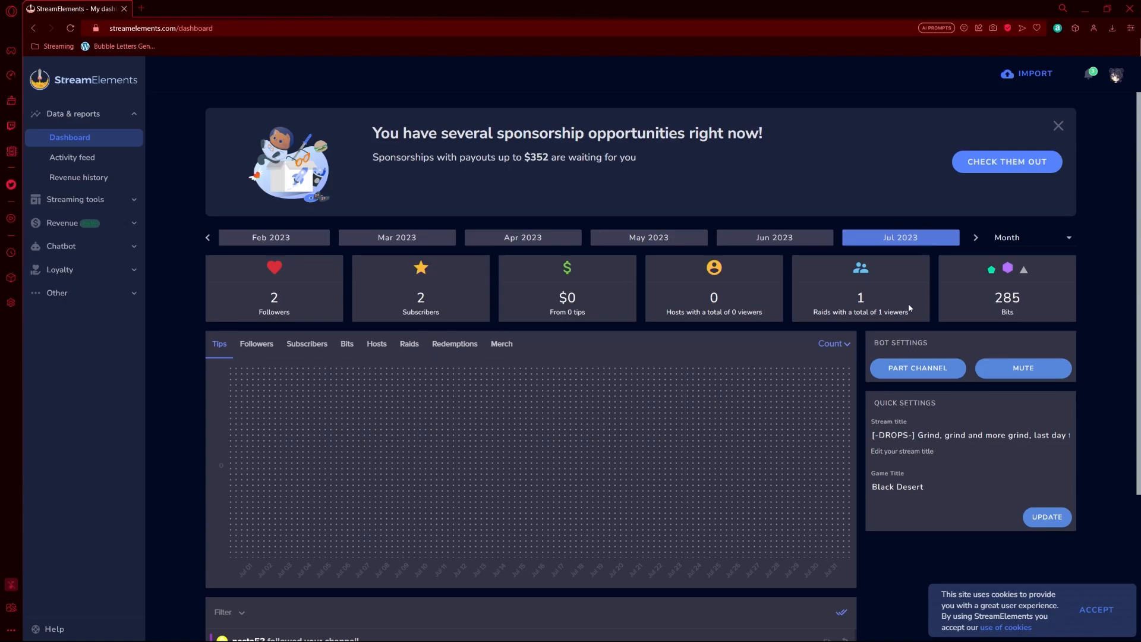
Step: Go through Activity feed and Streaming tools to the My Overlays page
click(77, 158)
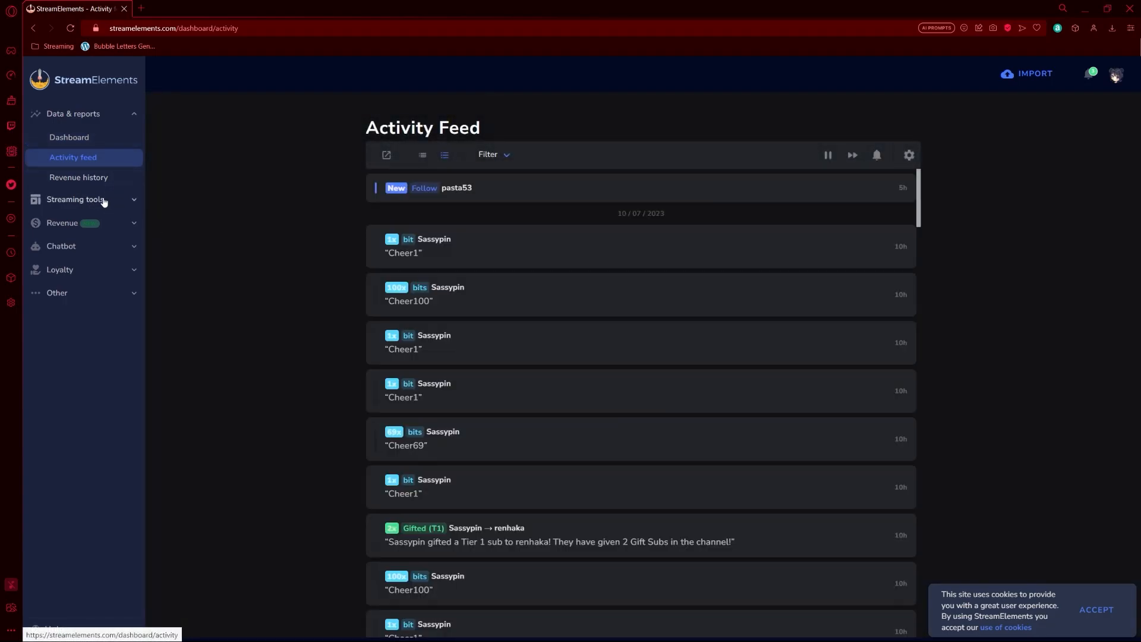
click(104, 202)
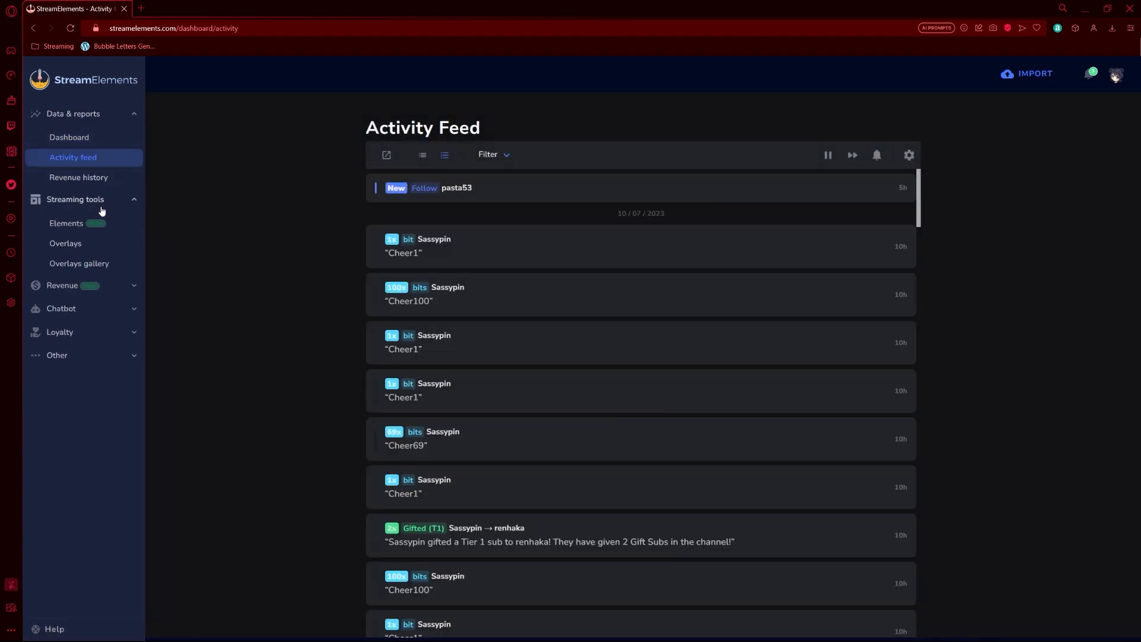
click(67, 244)
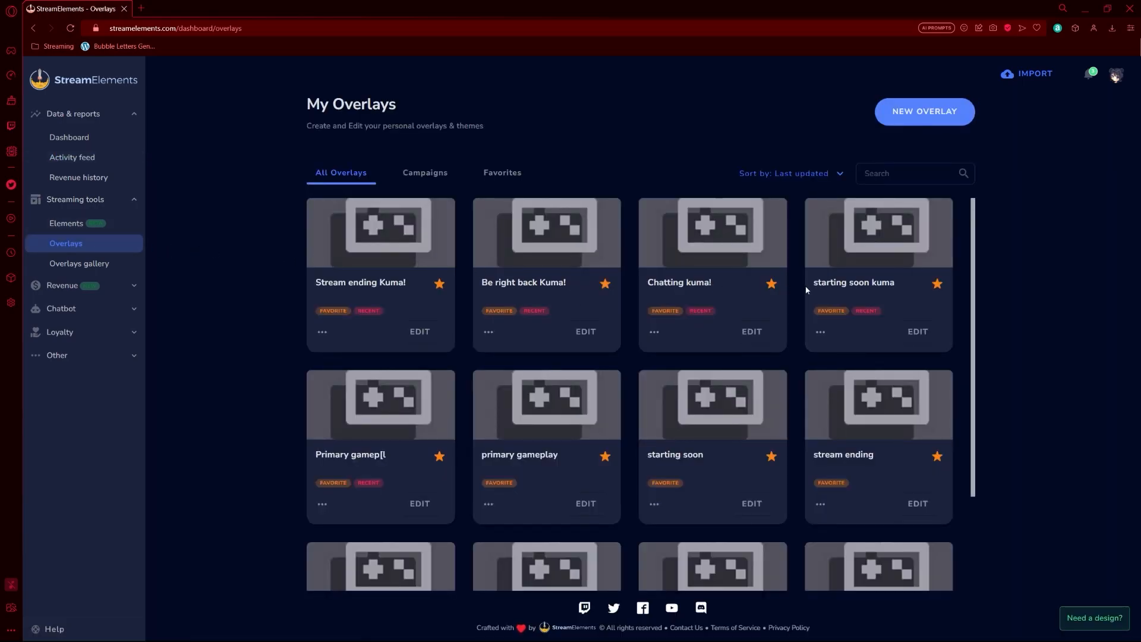
scroll(806, 289, down, 2)
scroll(737, 268, up, 2)
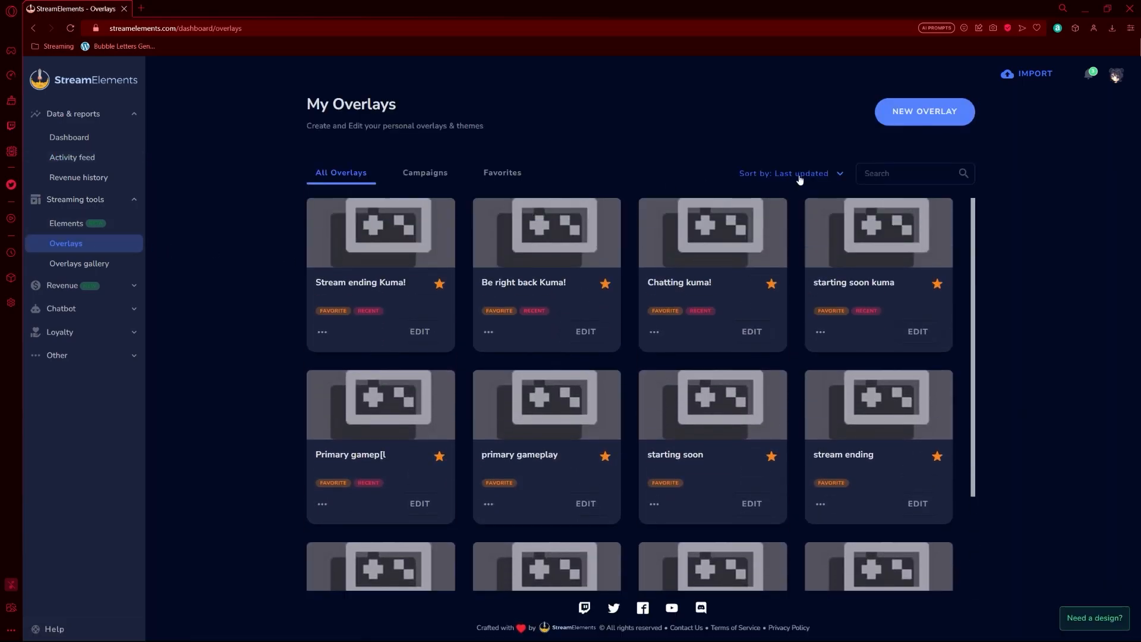
Step: Browse the Overlays gallery themes, then return to My Overlays
click(115, 269)
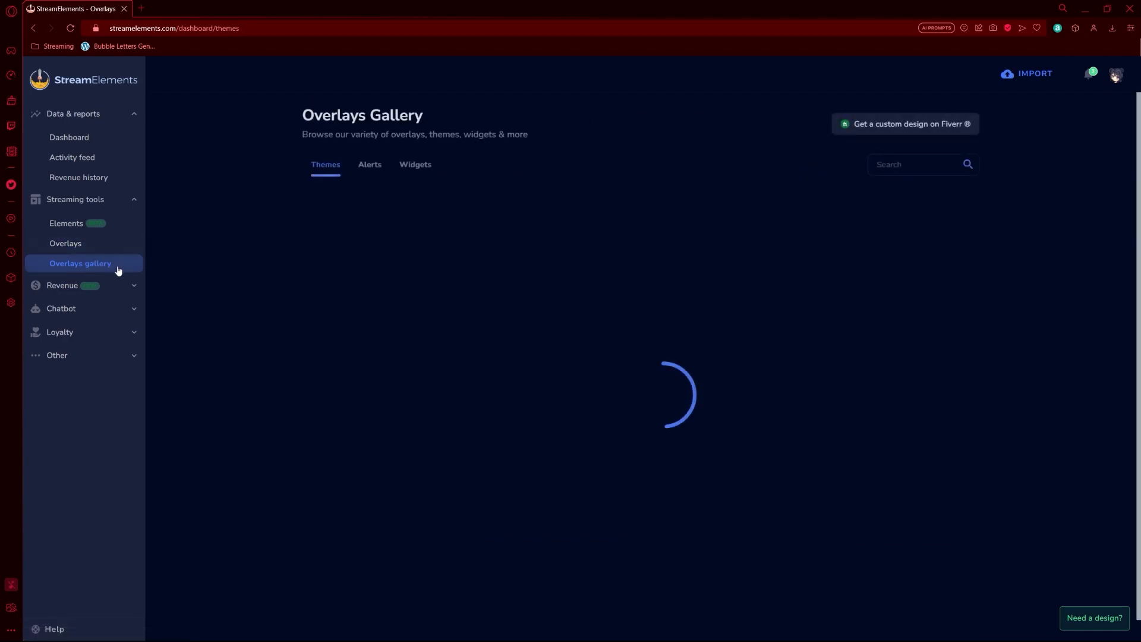
scroll(484, 357, down, 10)
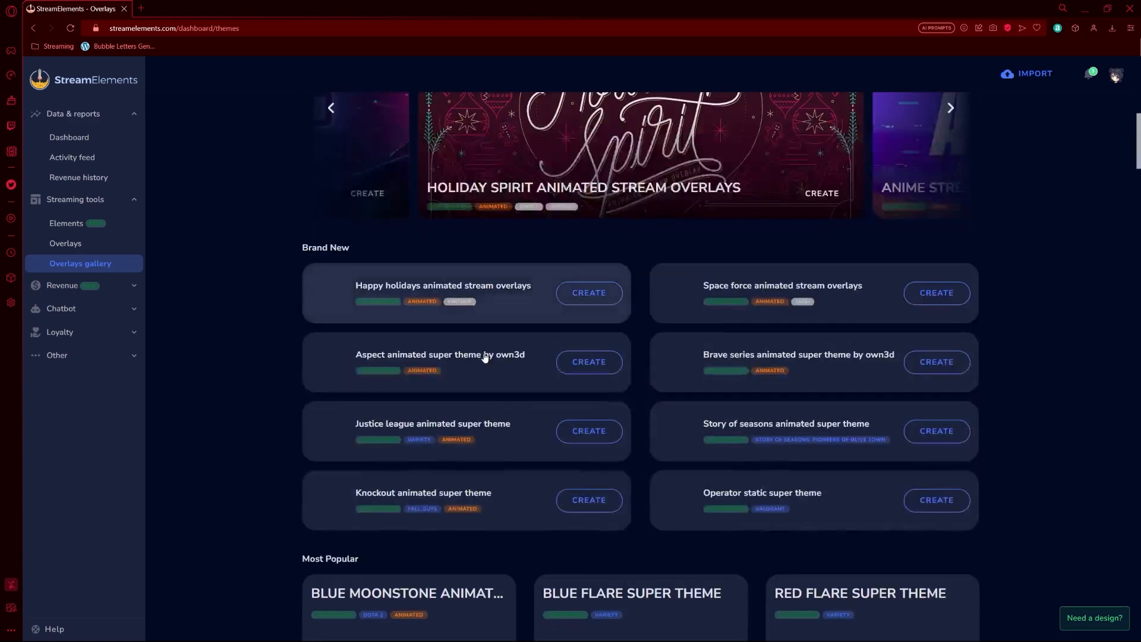
scroll(484, 356, down, 9)
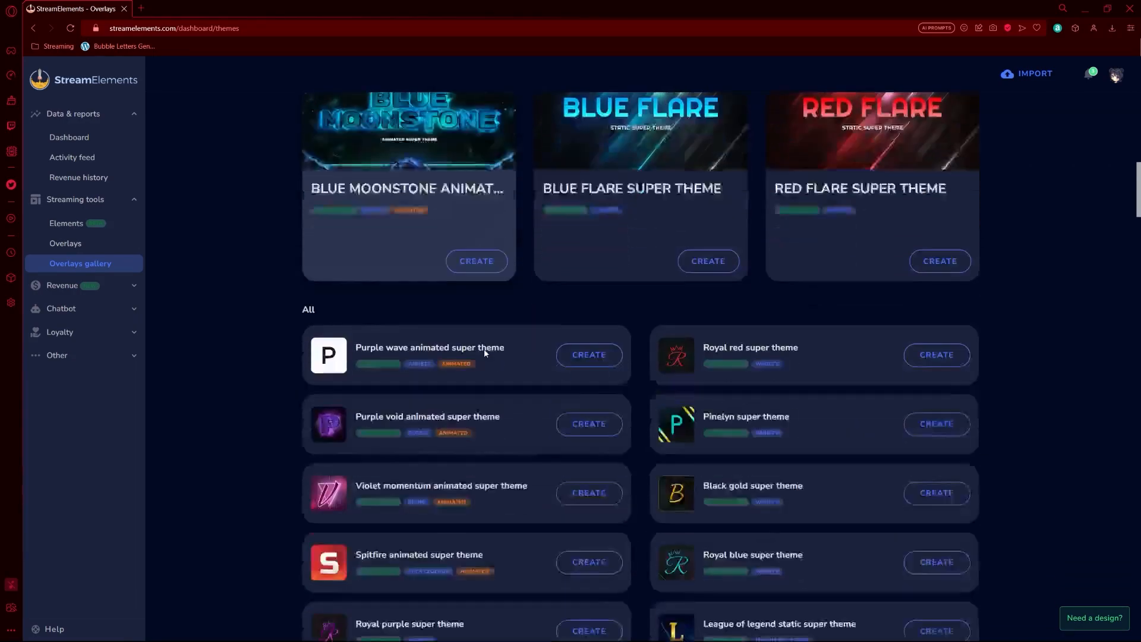
scroll(485, 354, down, 8)
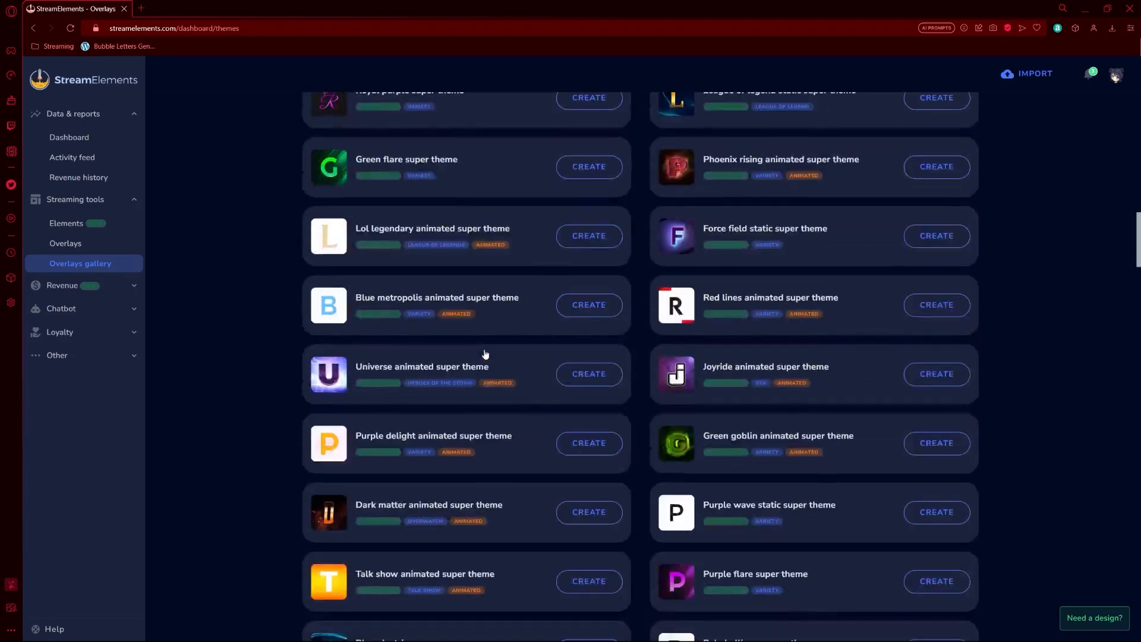
scroll(486, 354, down, 6)
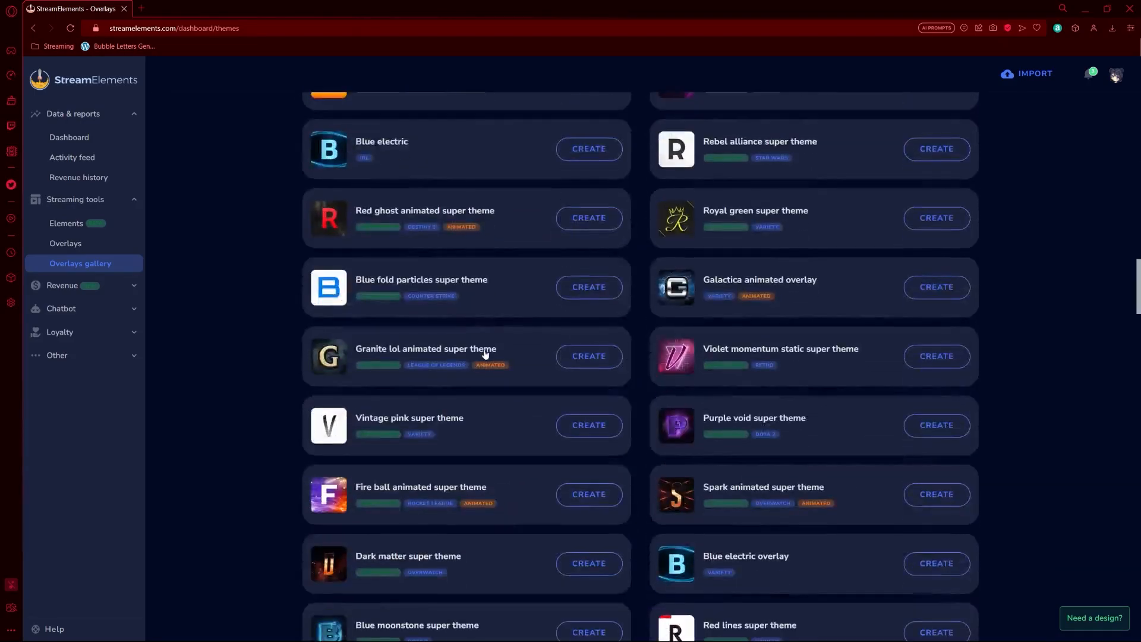
scroll(485, 354, down, 6)
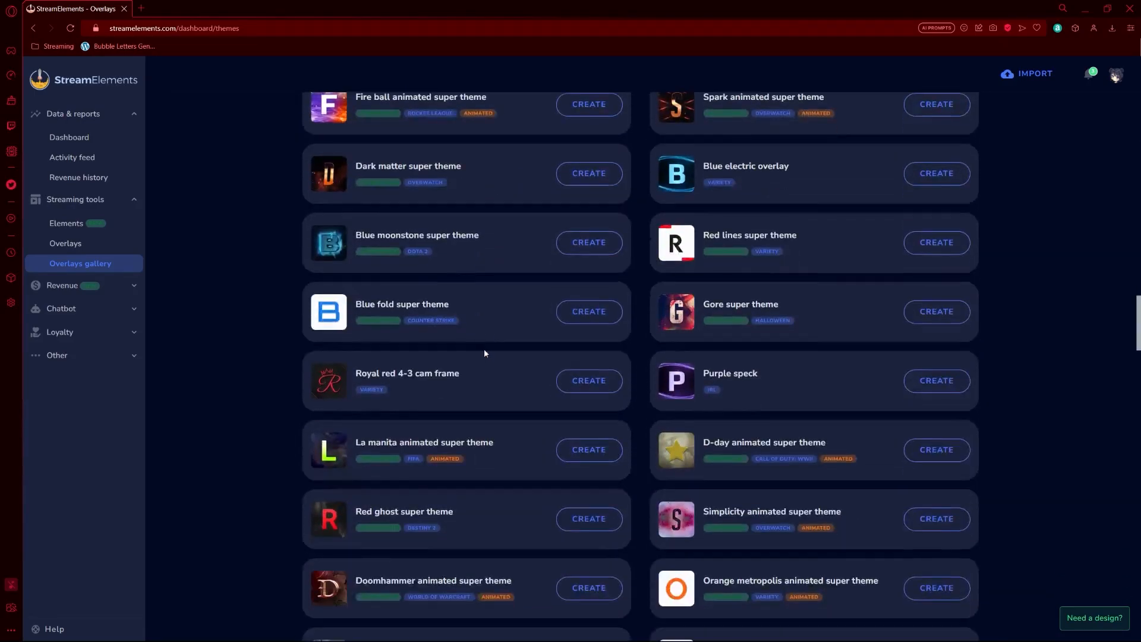
scroll(485, 354, down, 7)
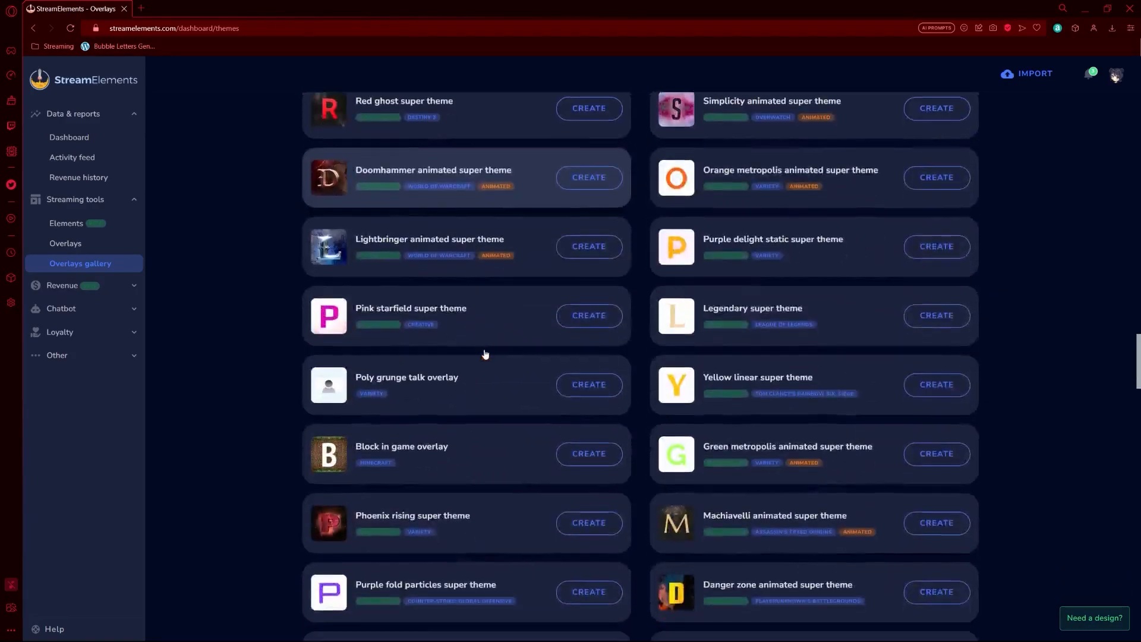
scroll(485, 354, down, 6)
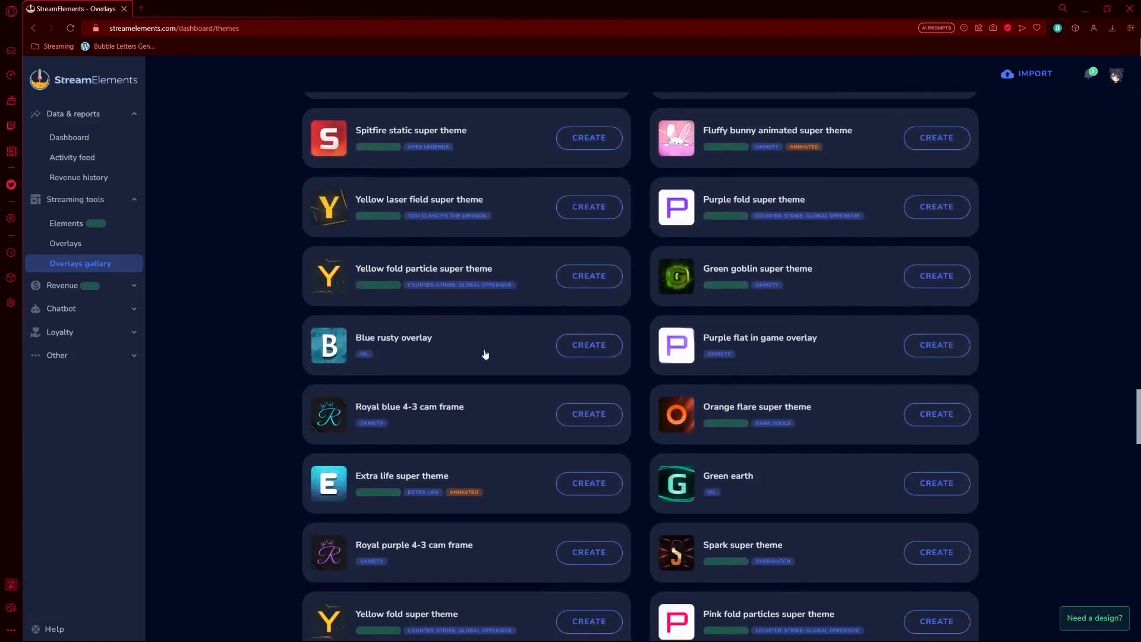
scroll(486, 354, down, 3)
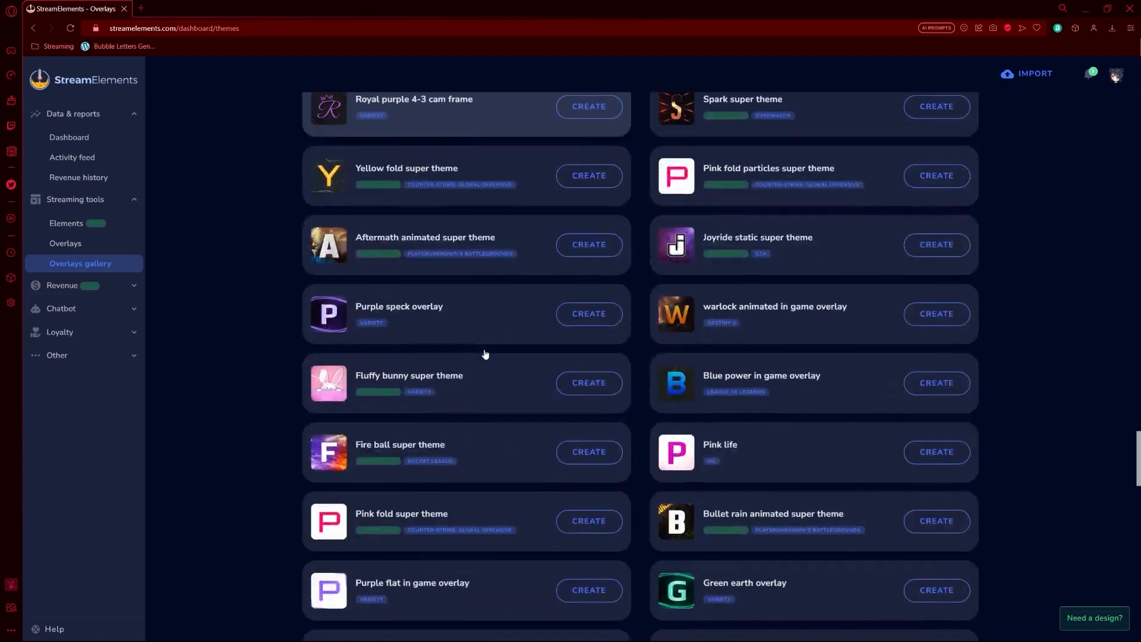
scroll(484, 352, down, 4)
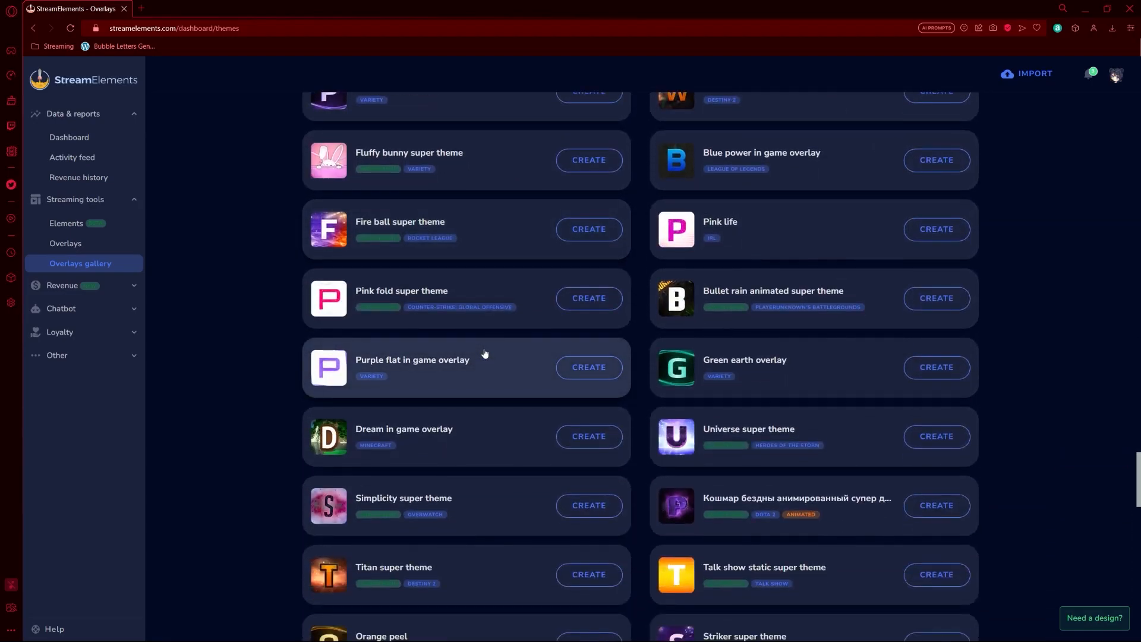
scroll(485, 355, down, 4)
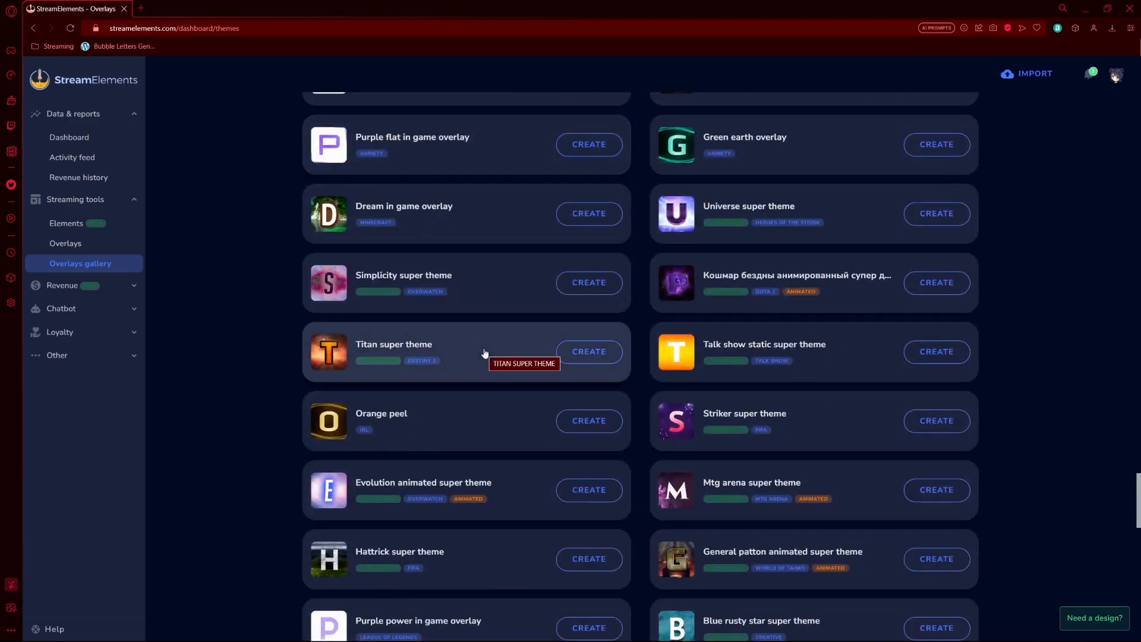
scroll(509, 369, down, 2)
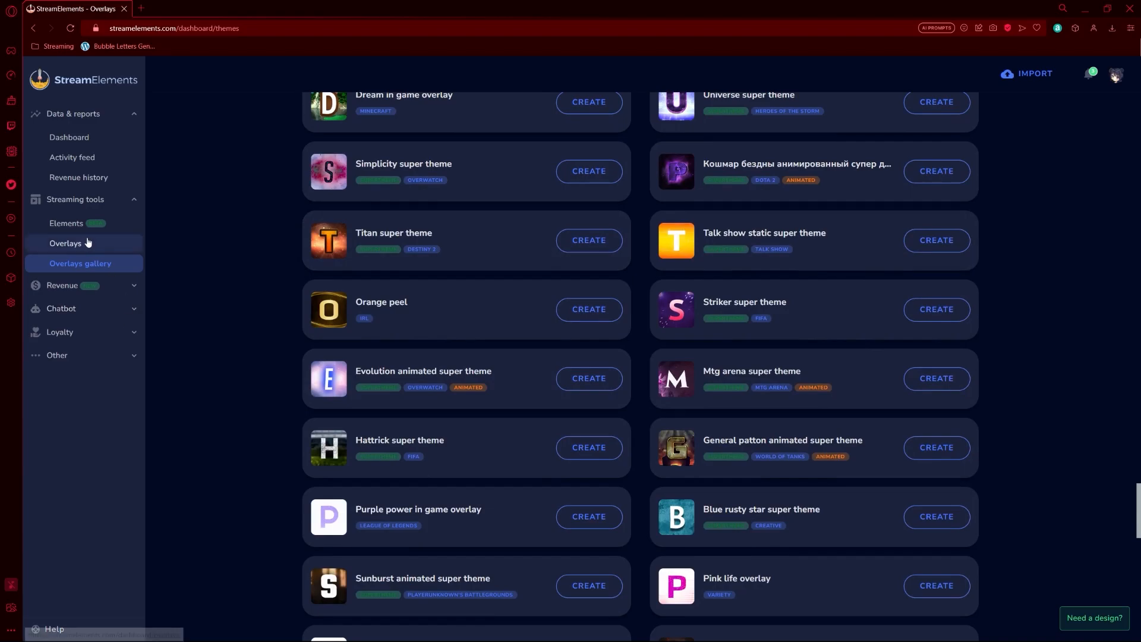
click(88, 243)
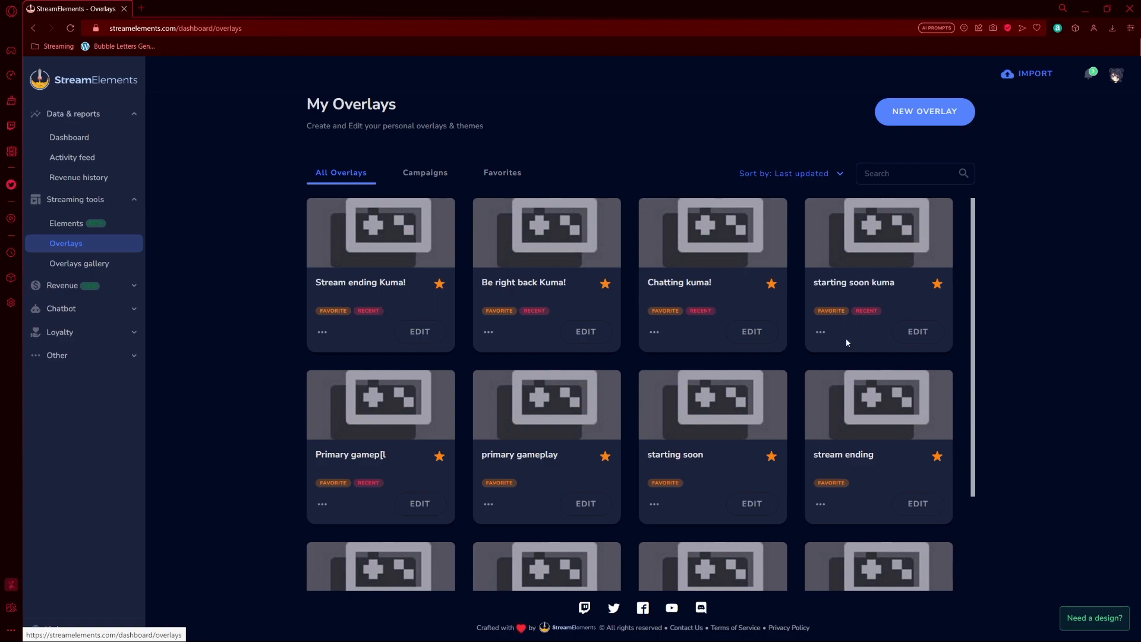
Step: Edit the Chatting kuma! overlay and copy its overlay URL from the launch window
click(735, 331)
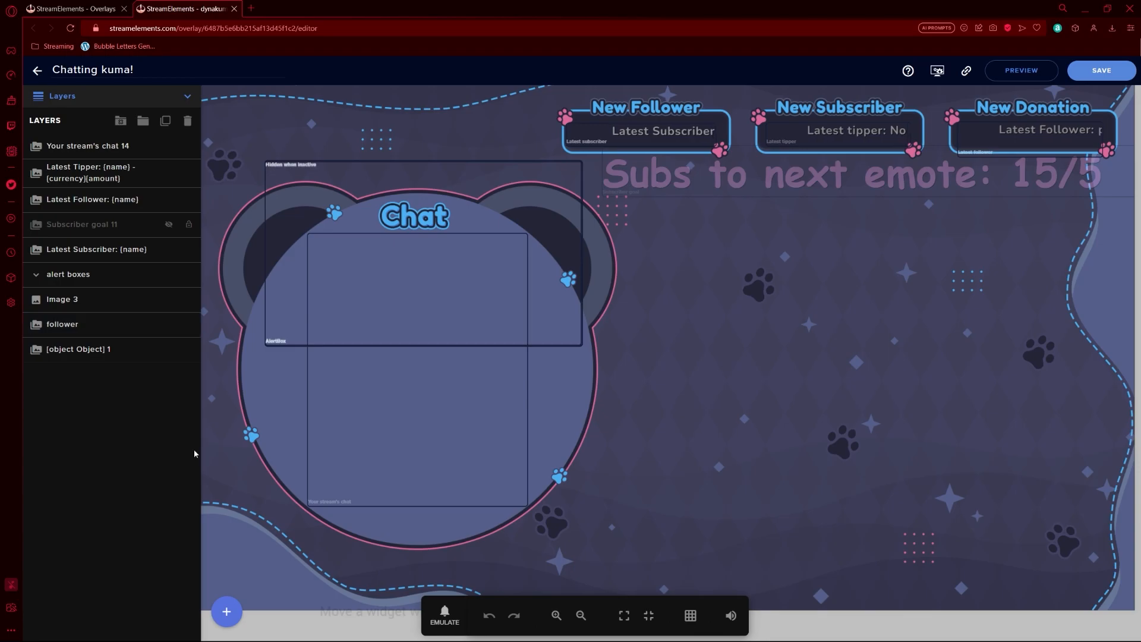
click(226, 611)
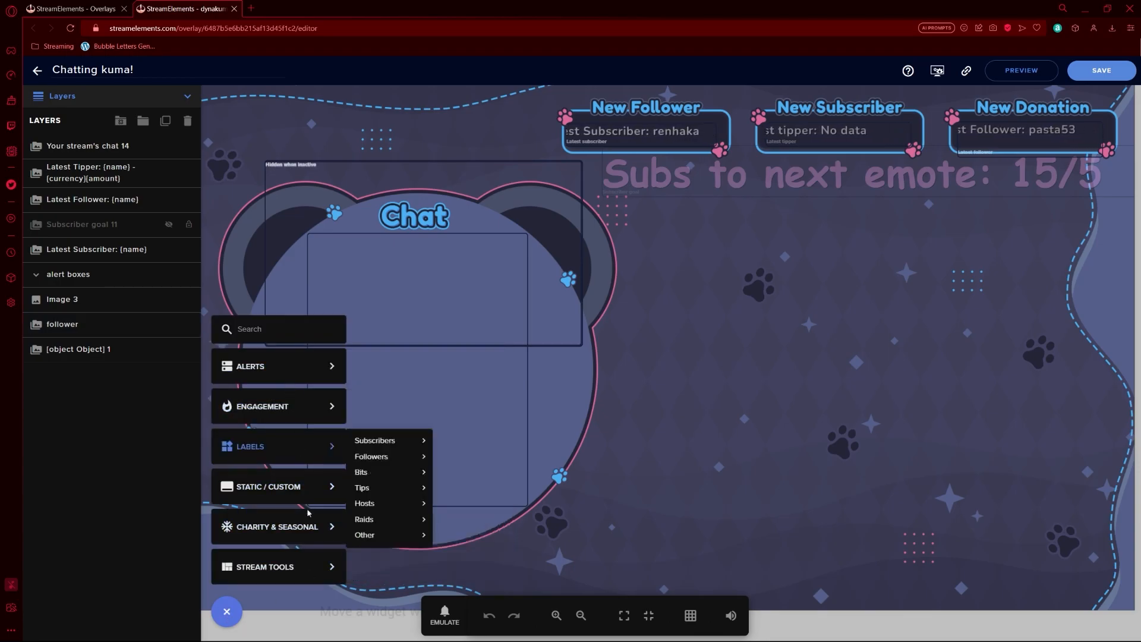
click(228, 615)
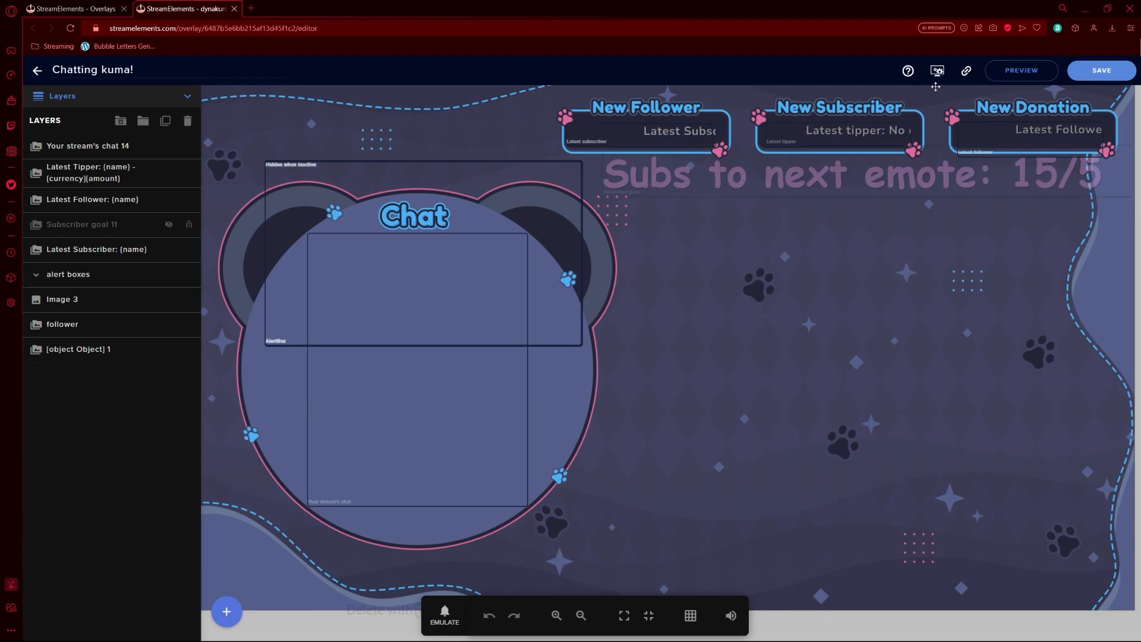
click(1014, 72)
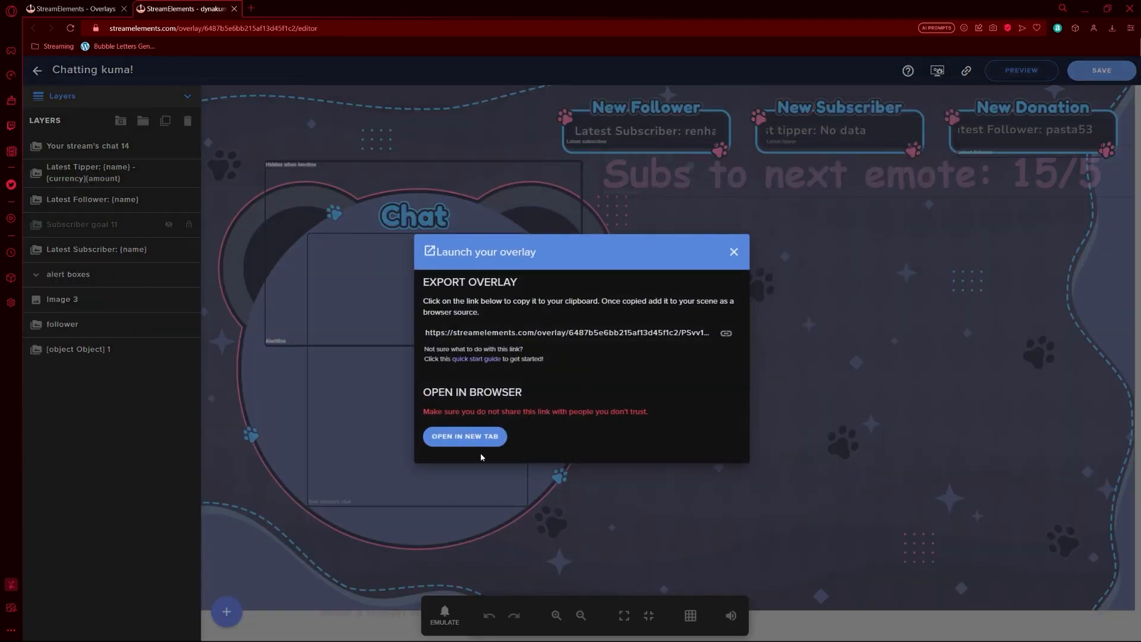
click(725, 334)
click(734, 252)
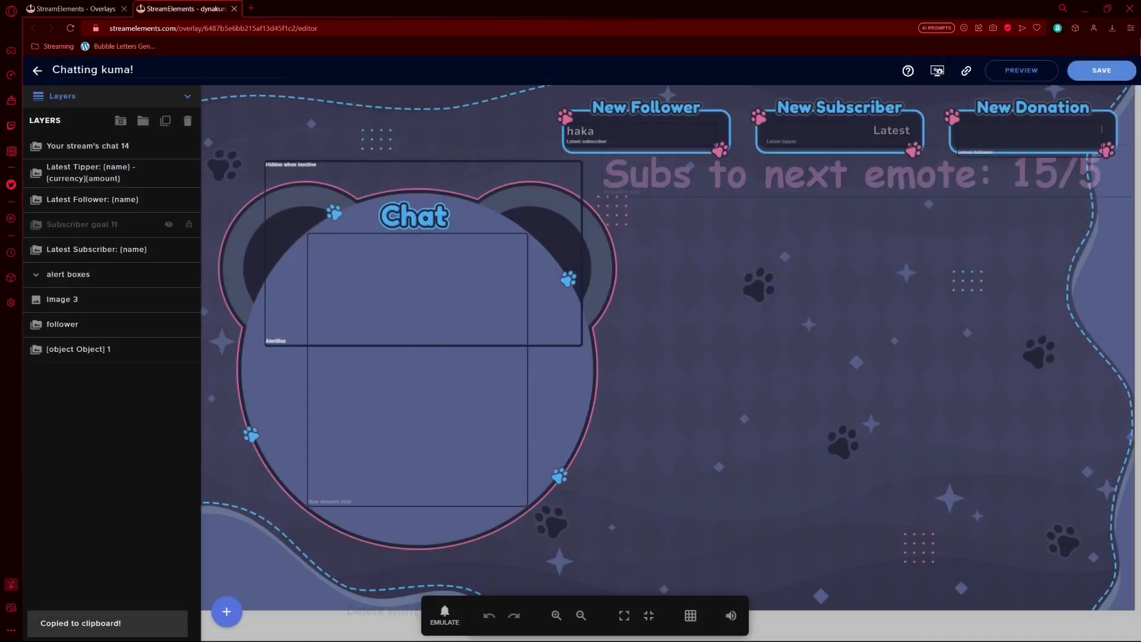
Step: Back in OBS, create a Browser source named 'jhtgjuyrfkl'
mouse_move(658, 637)
mouse_move(852, 628)
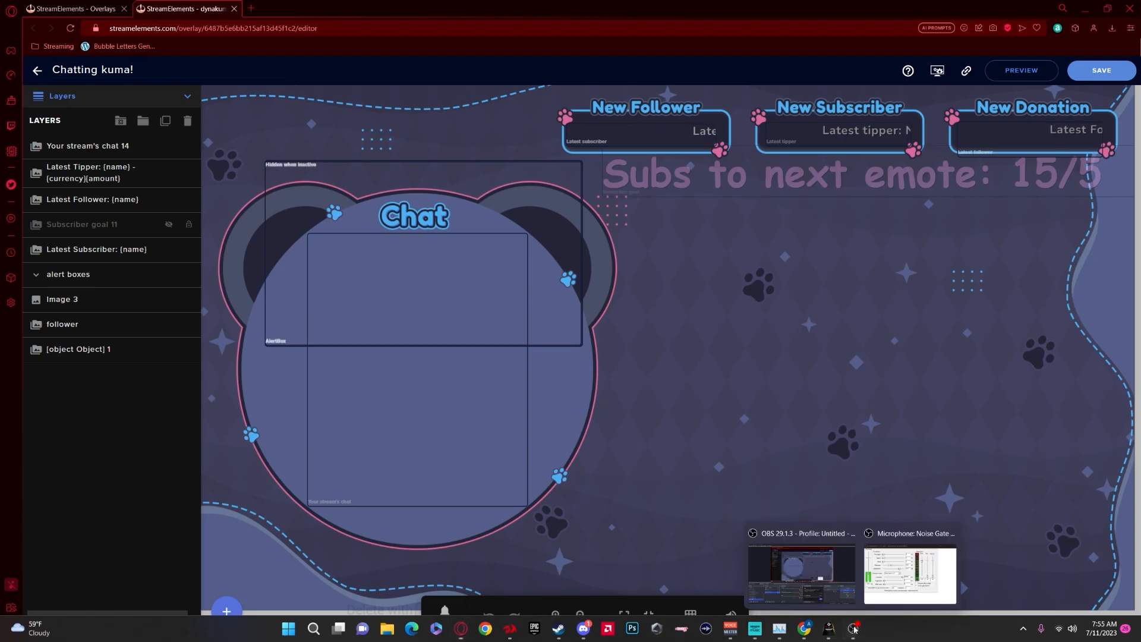
click(826, 580)
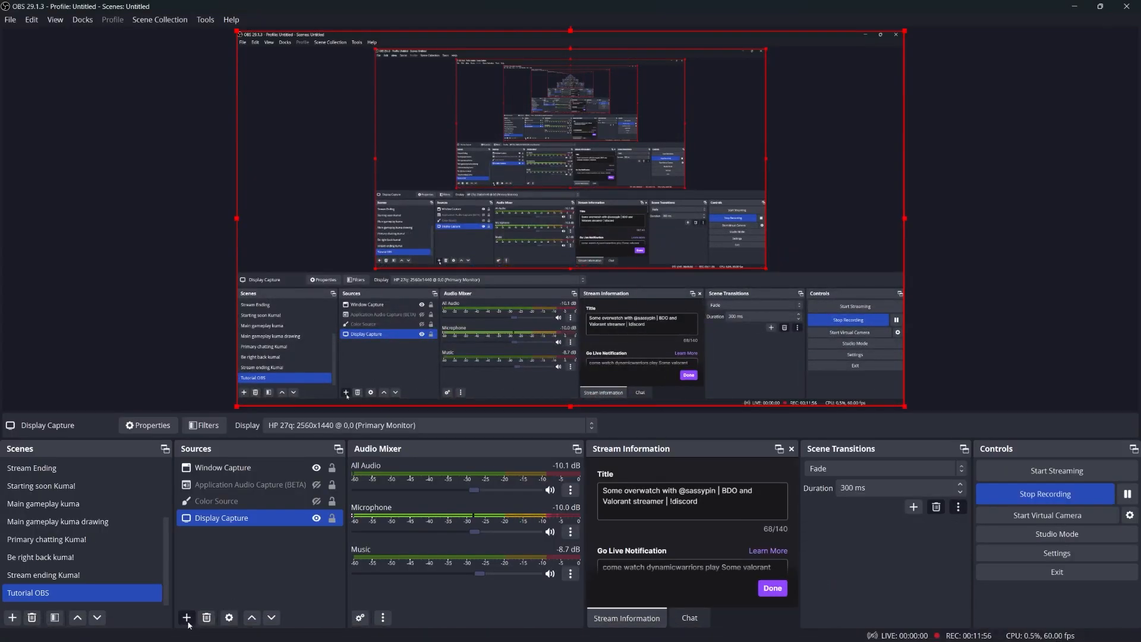
click(186, 618)
click(219, 403)
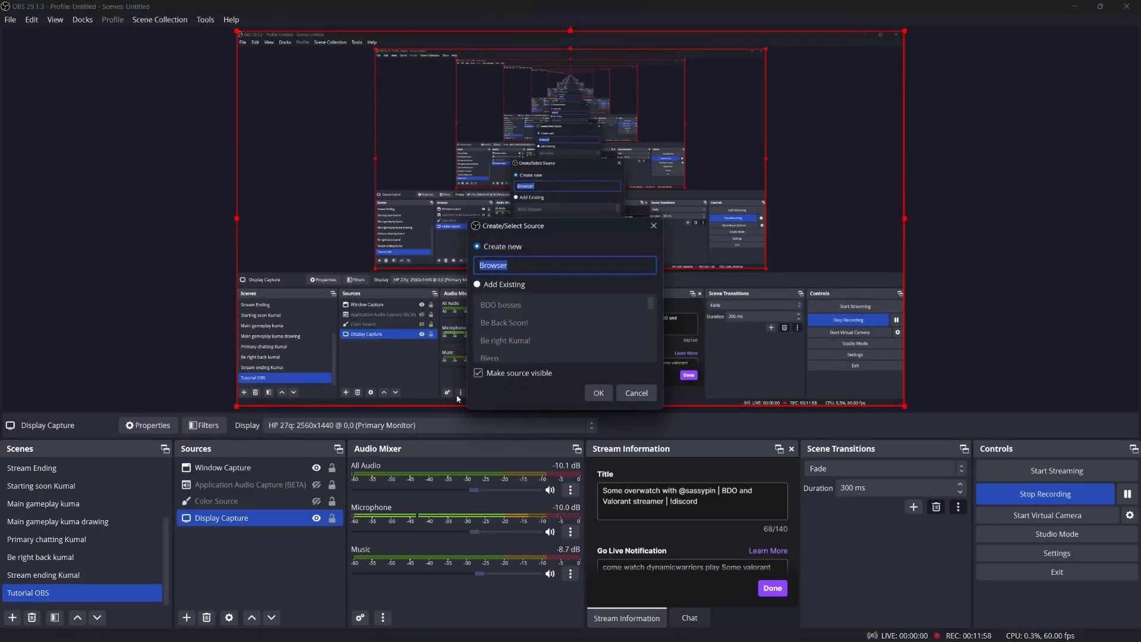
text(jhtgjuyrfkl)
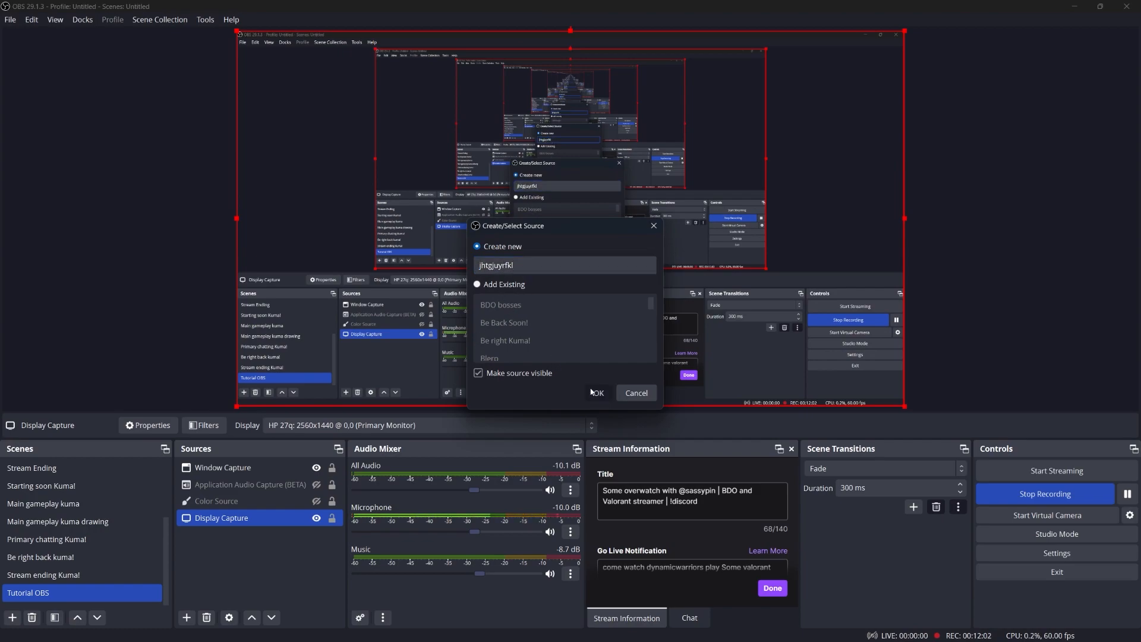
click(595, 392)
Step: Paste the StreamElements overlay link as its URL, apply, then reopen its width and height settings
drag(578, 342, 409, 340)
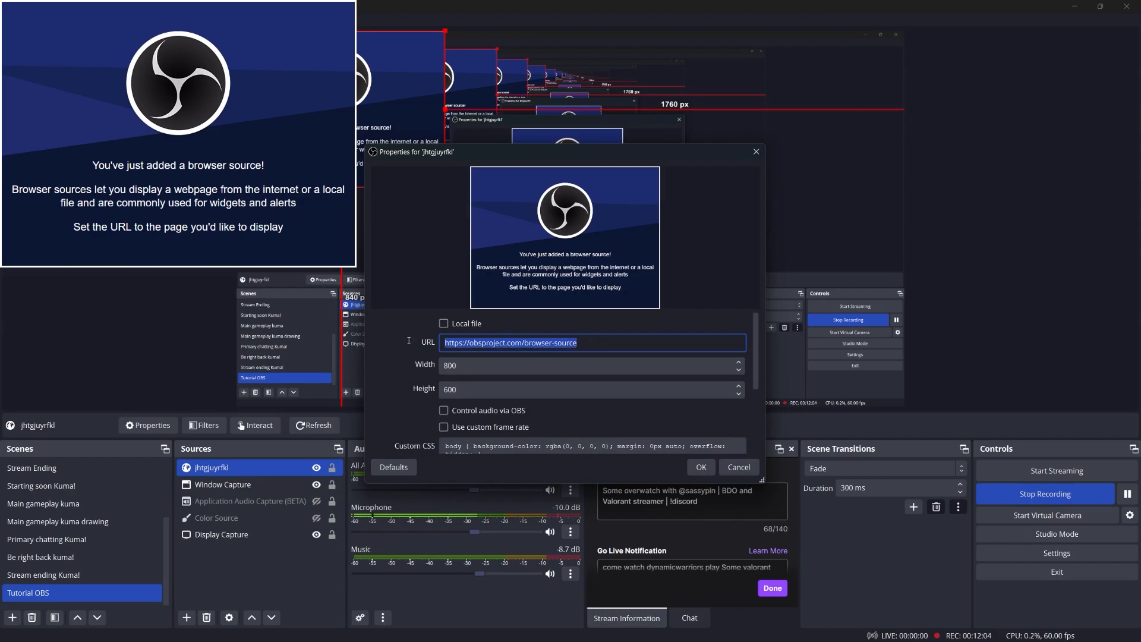
key(ctrl+v)
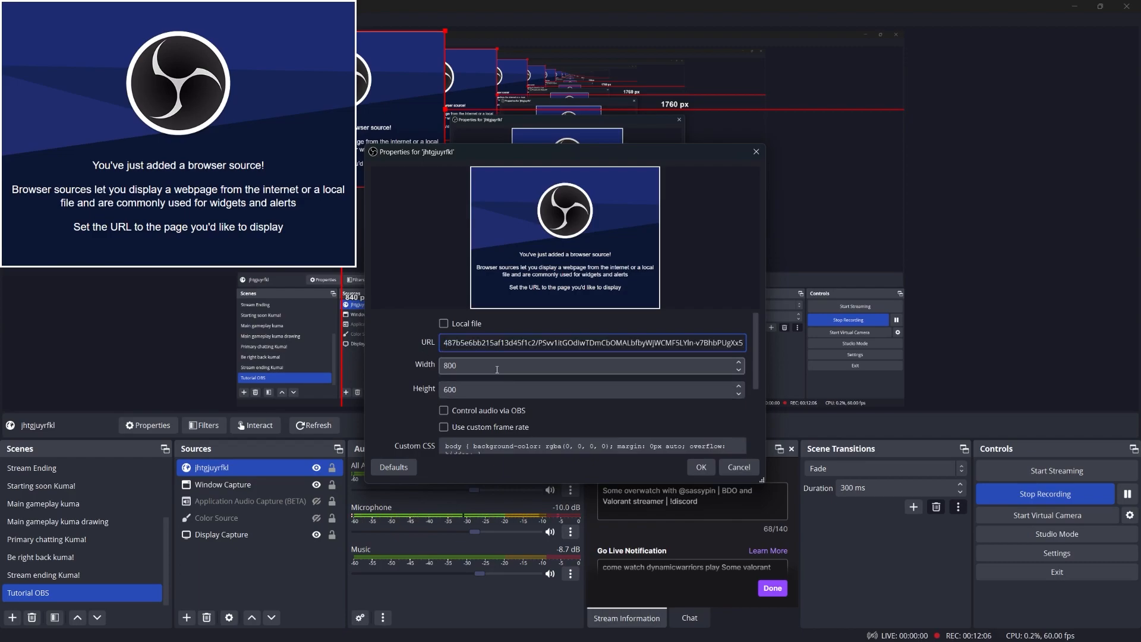
click(700, 468)
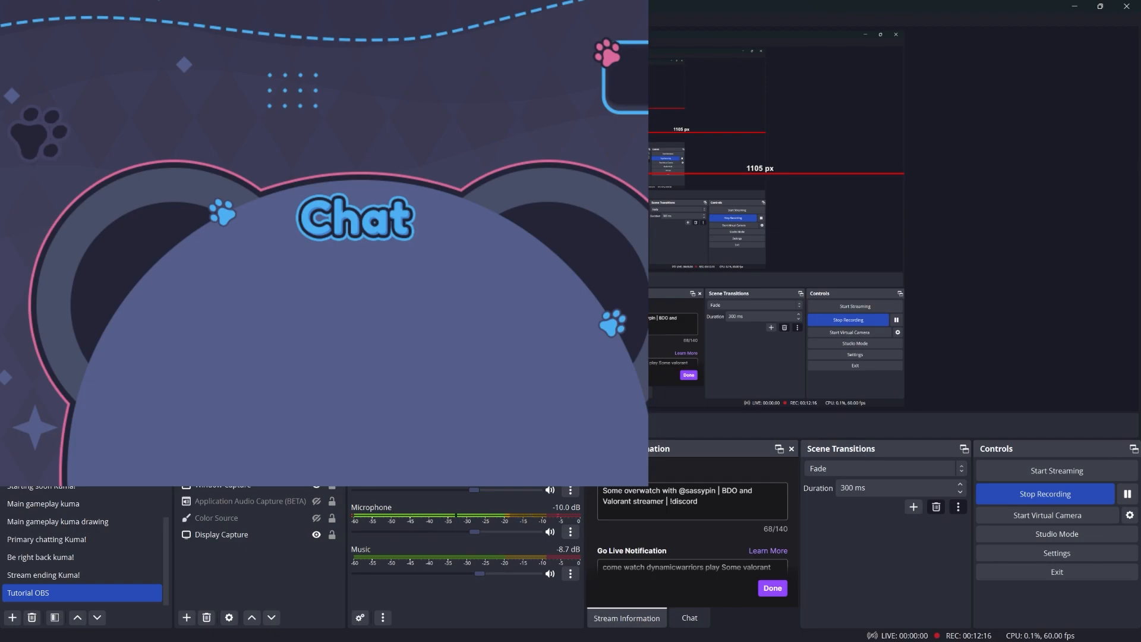
click(693, 365)
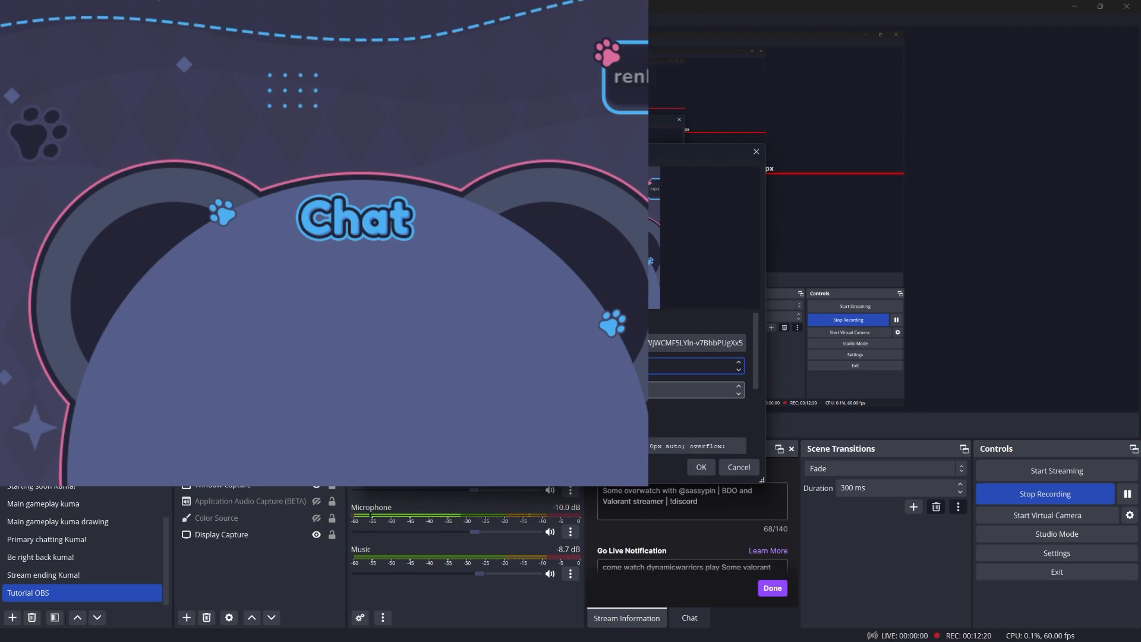
click(692, 389)
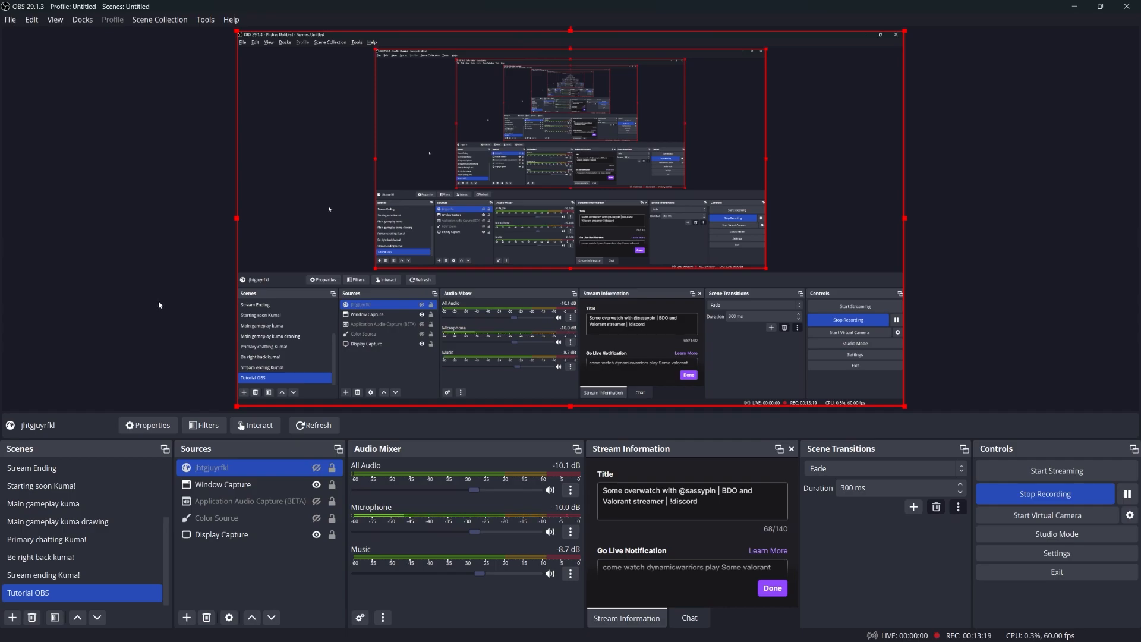
Step: Review the Stream Information dock showing Overwatch 2, then switch it to the Chat tab
click(292, 536)
click(293, 547)
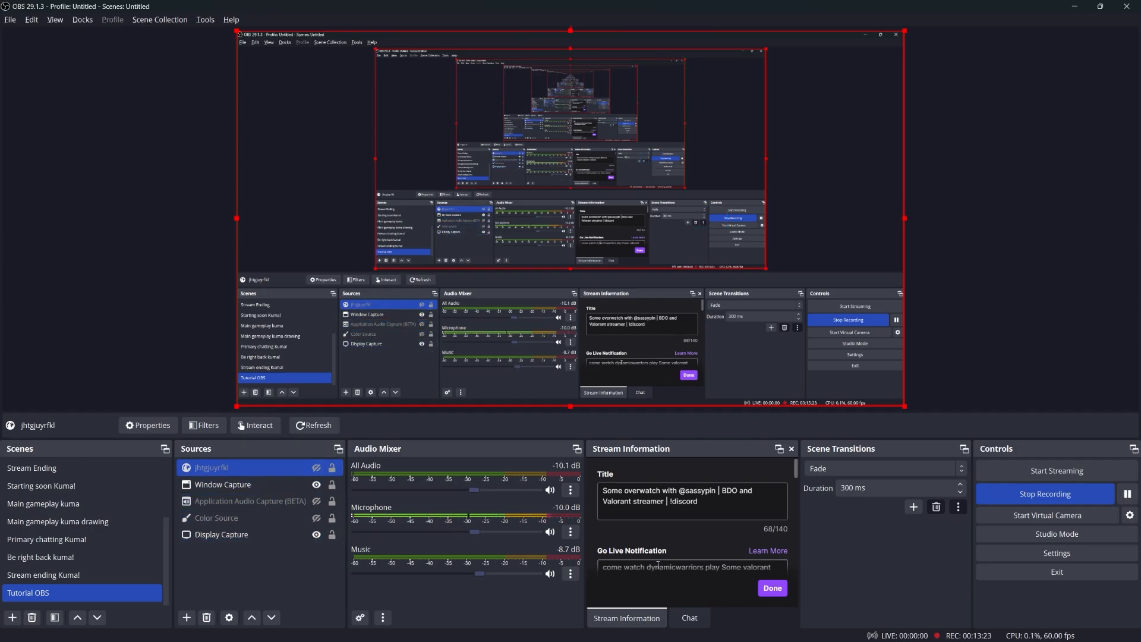
scroll(702, 551, down, 3)
scroll(701, 543, up, 3)
scroll(700, 542, down, 2)
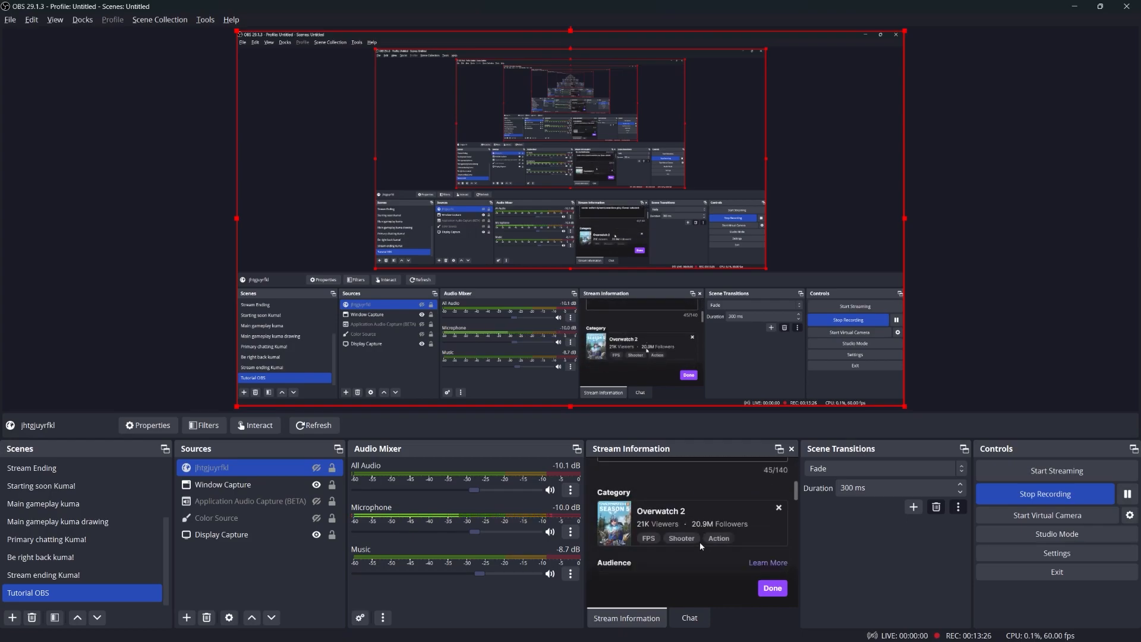
click(689, 617)
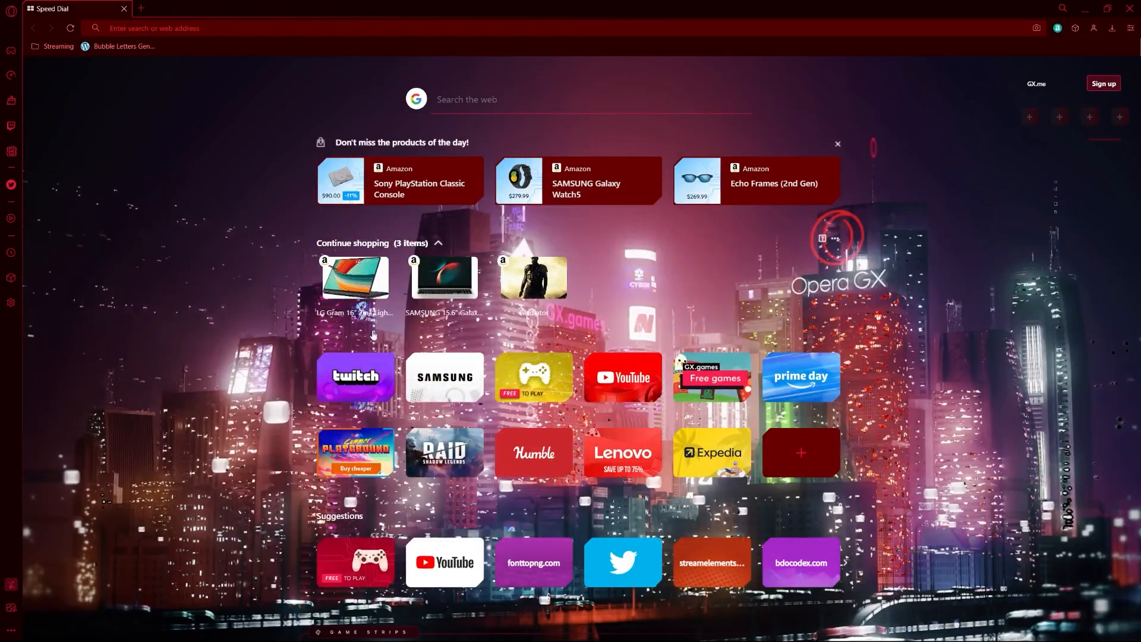
Step: Open Twitch and go through the account menu to the Creator Dashboard's Stream Manager
click(364, 373)
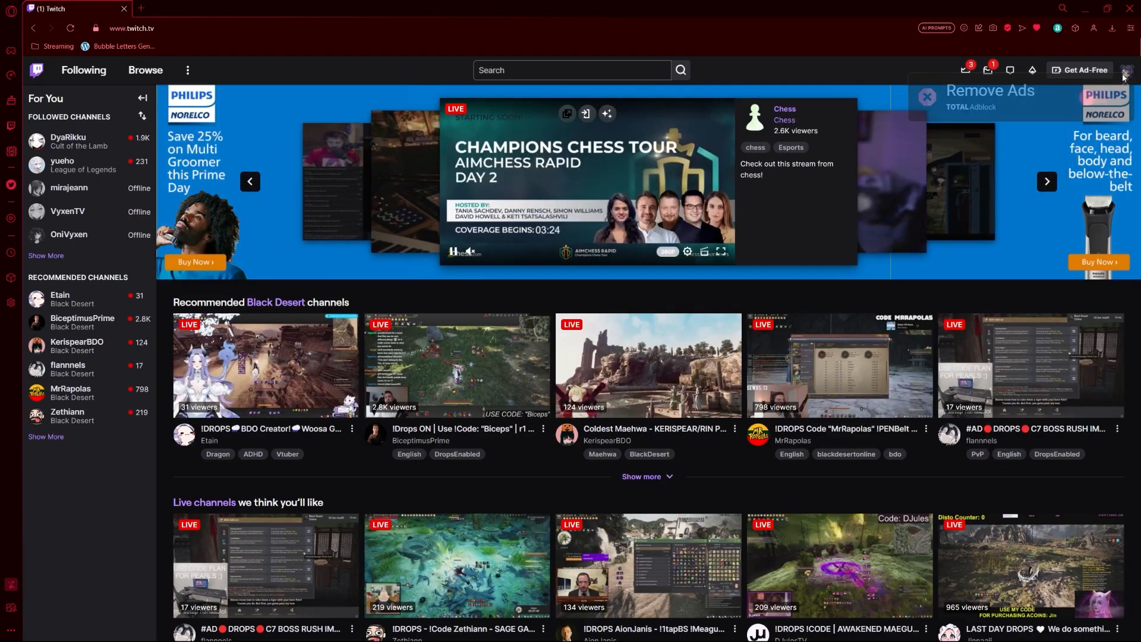
click(1125, 74)
click(1078, 168)
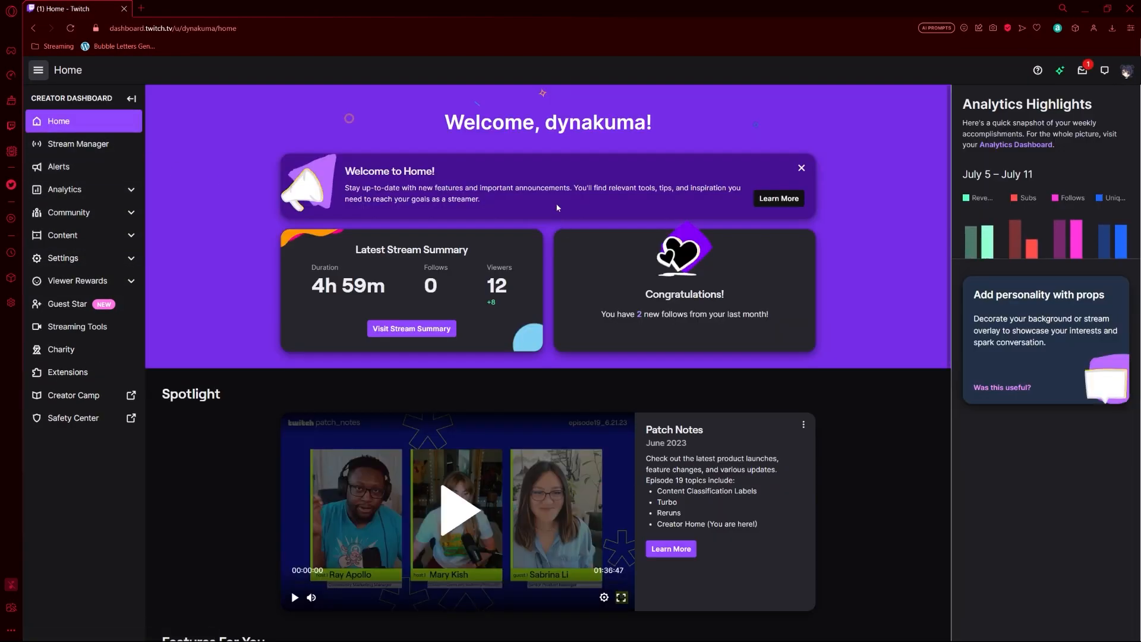
click(86, 146)
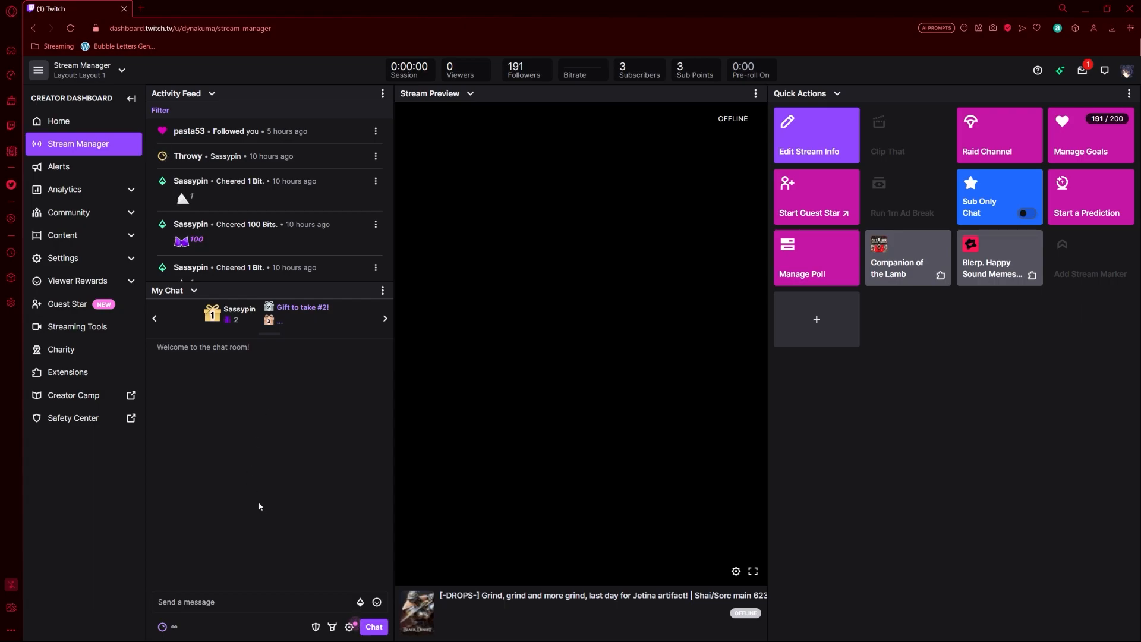
Step: Scroll past the Activity Feed and bring up the Add Quick Actions catalogue
scroll(257, 188, down, 2)
scroll(257, 189, down, 1)
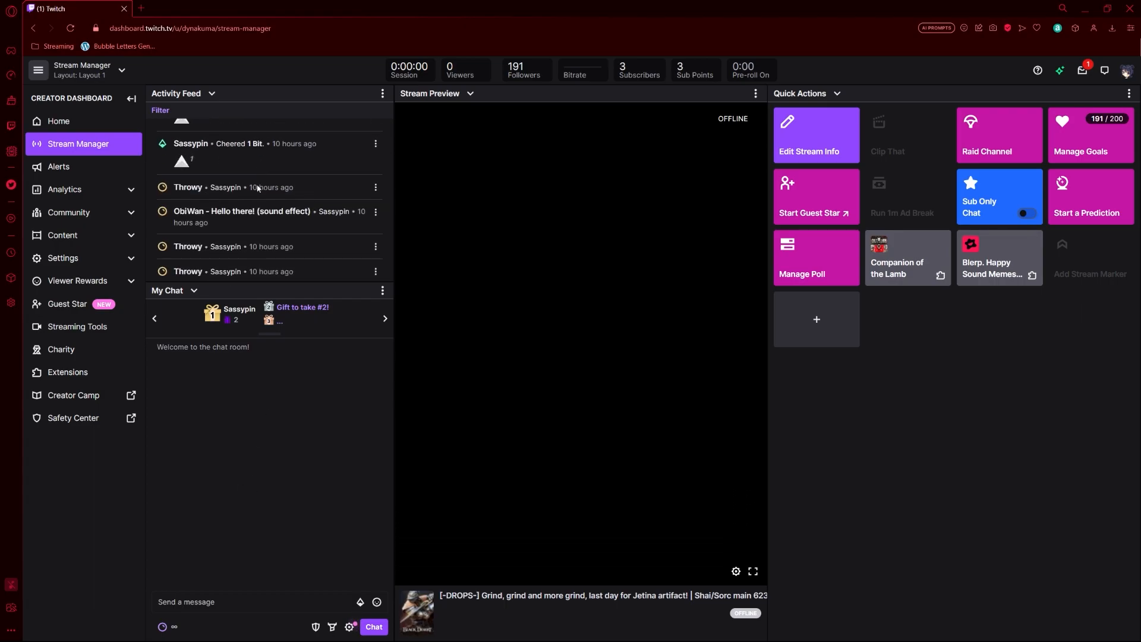
scroll(257, 188, down, 2)
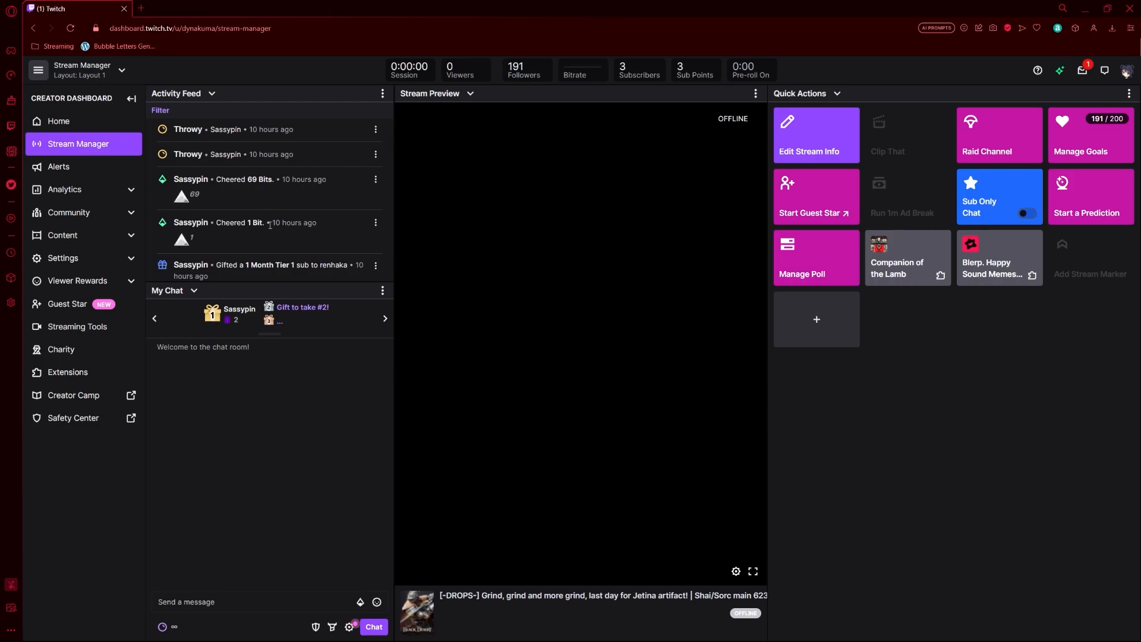
scroll(275, 251, down, 3)
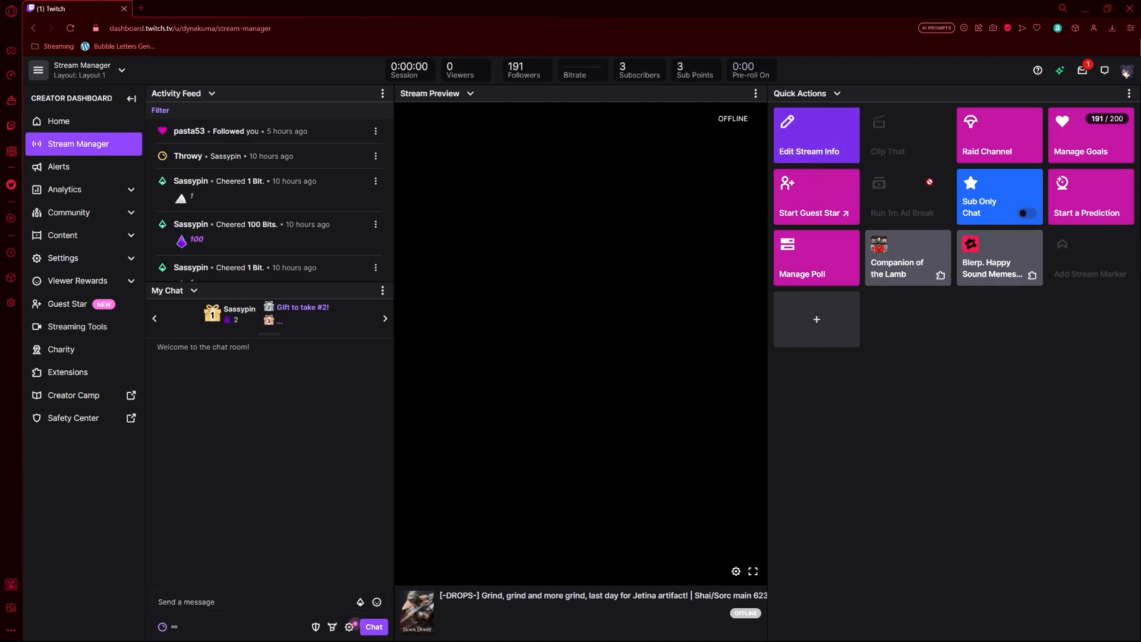
click(825, 323)
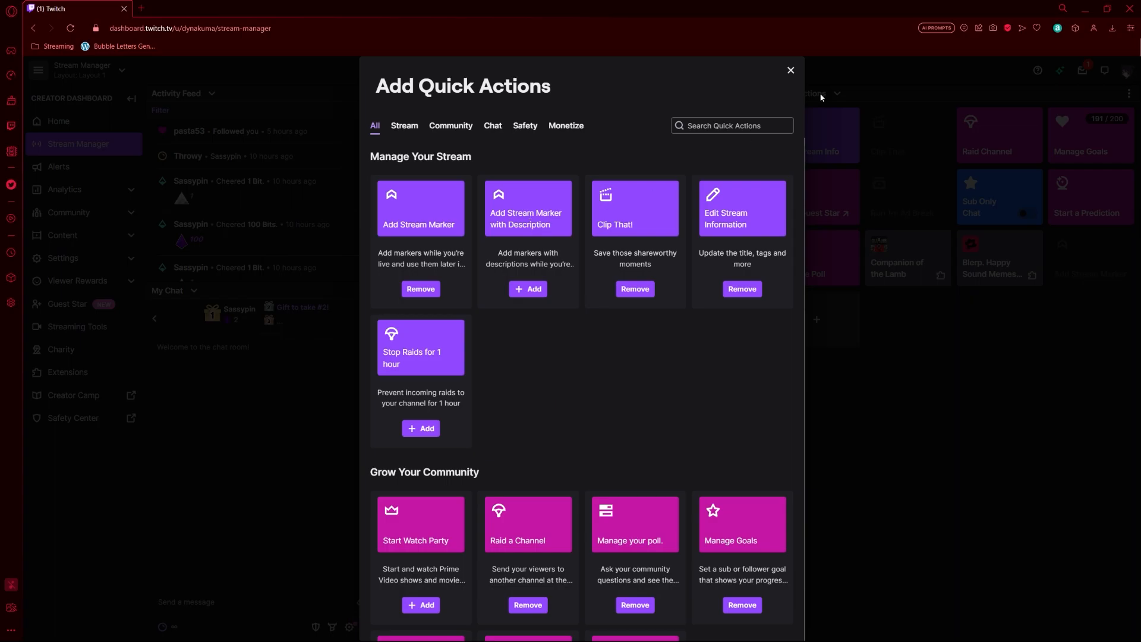
Step: Dismiss the Twitch quick actions catalogue and bring up the stream info editor
click(791, 70)
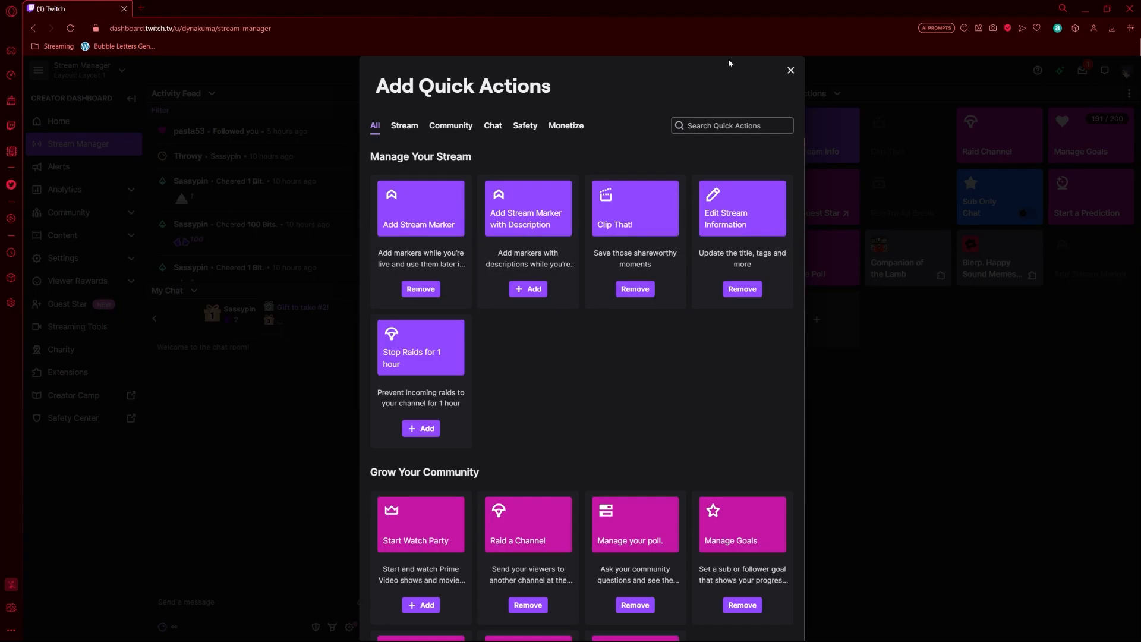
click(791, 70)
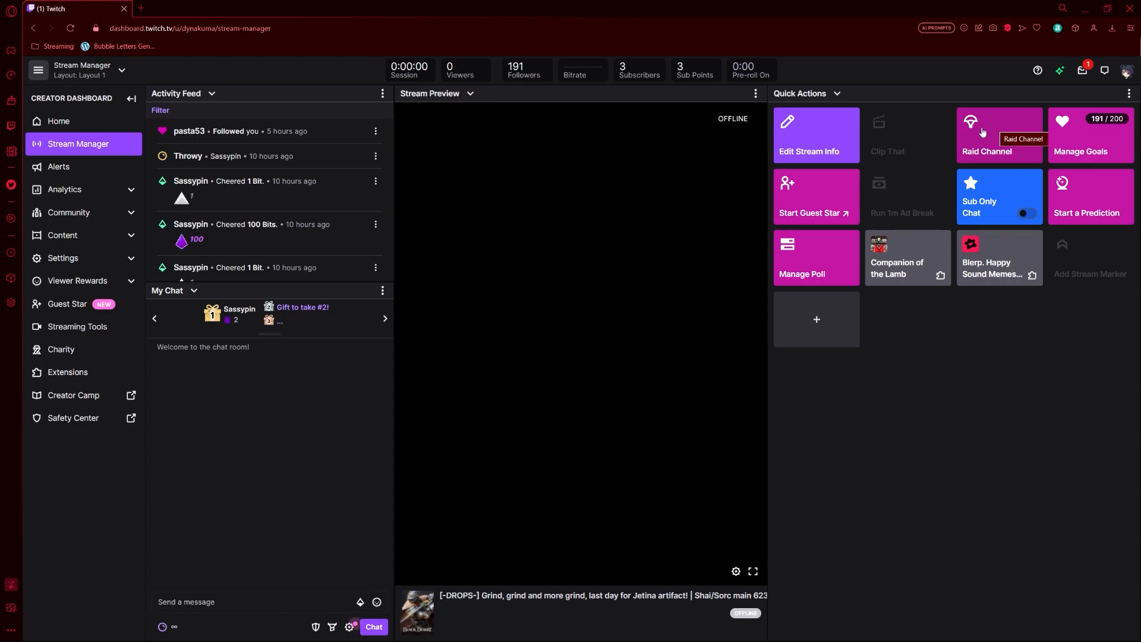
click(829, 126)
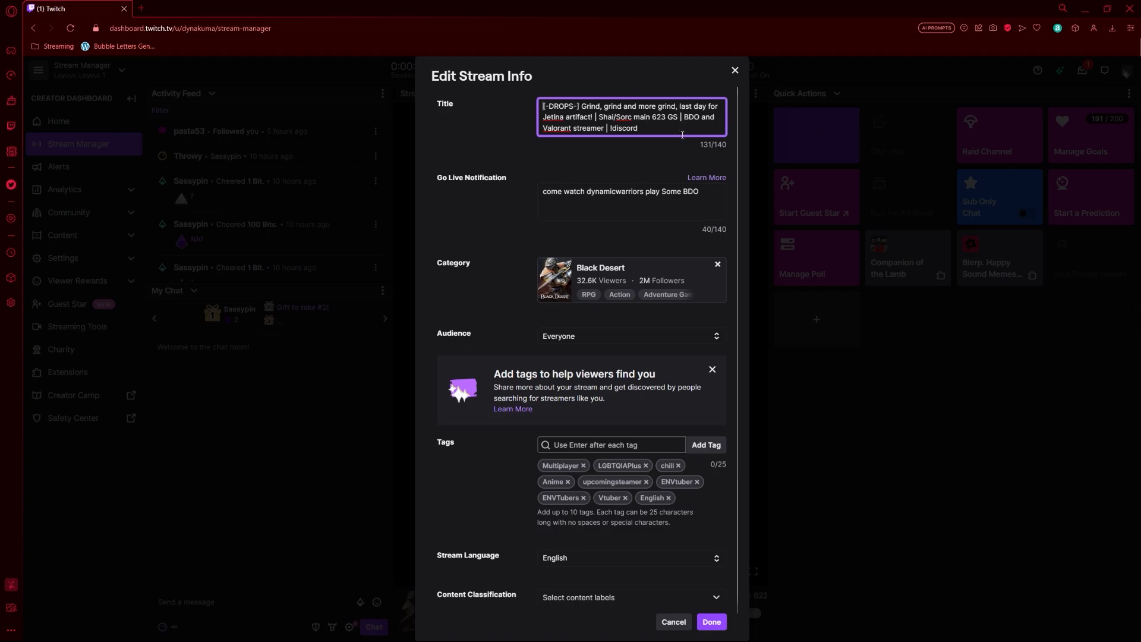
Step: Replace the title's leading drops announcement with 'njhgdj7yu6rf', save the stream info, and return to OBS
drag(593, 116, 478, 98)
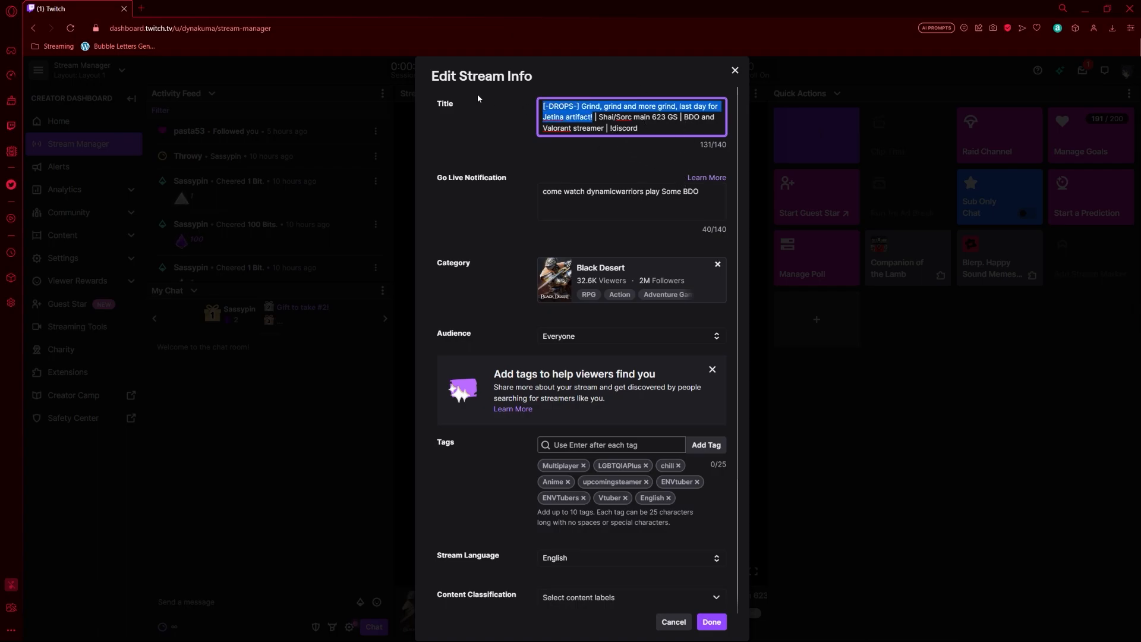
key(BackSpace)
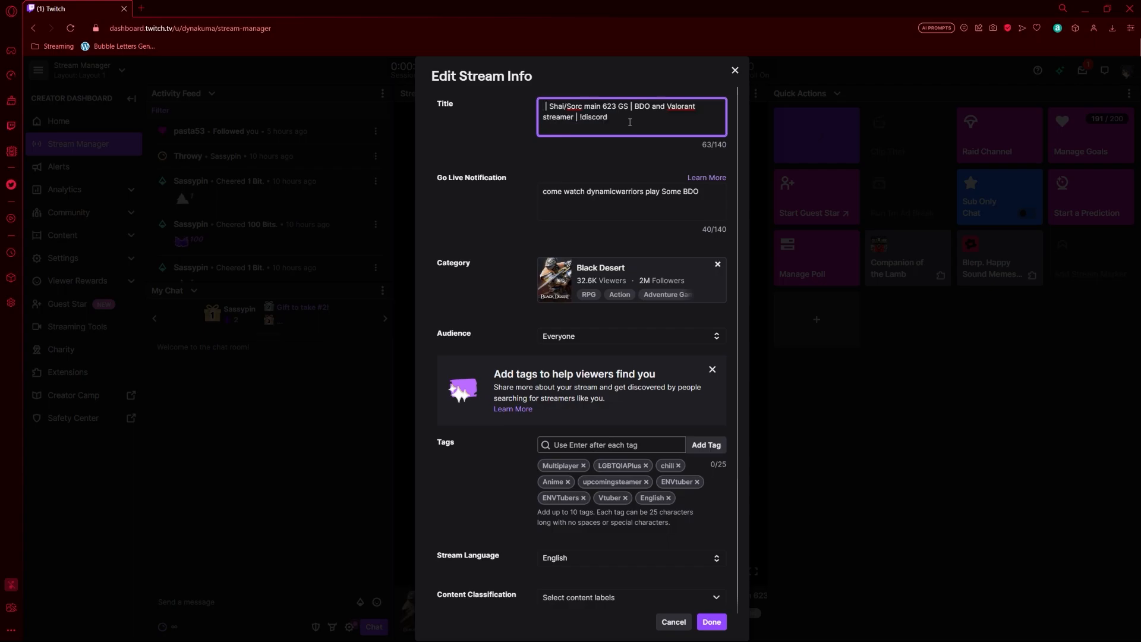
text(njhgdj7yu6rf)
click(711, 621)
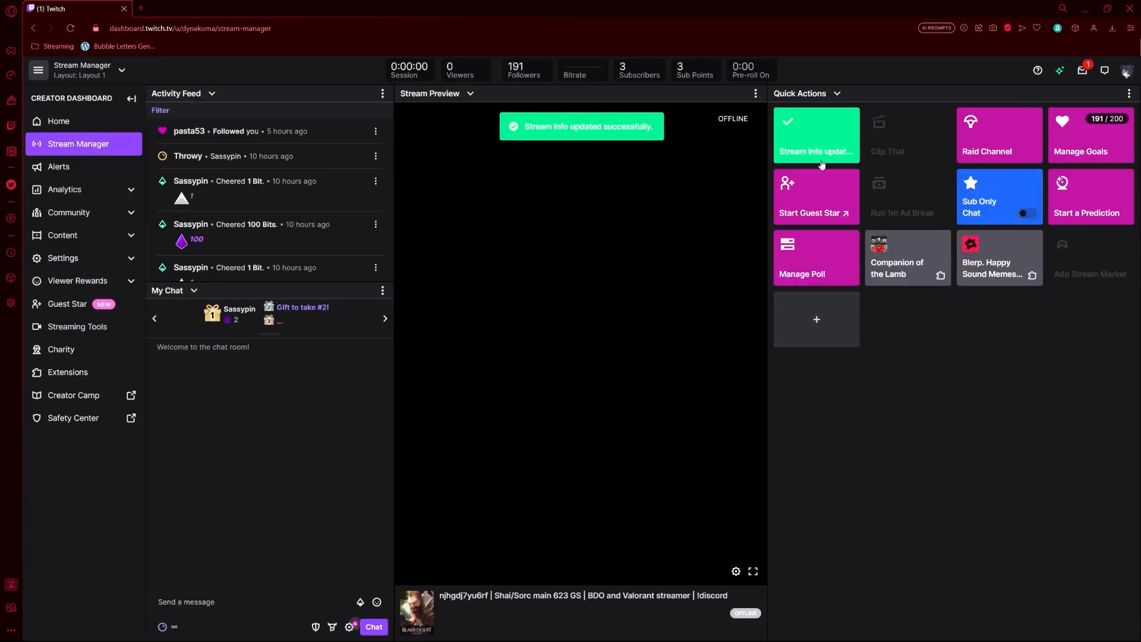
click(807, 150)
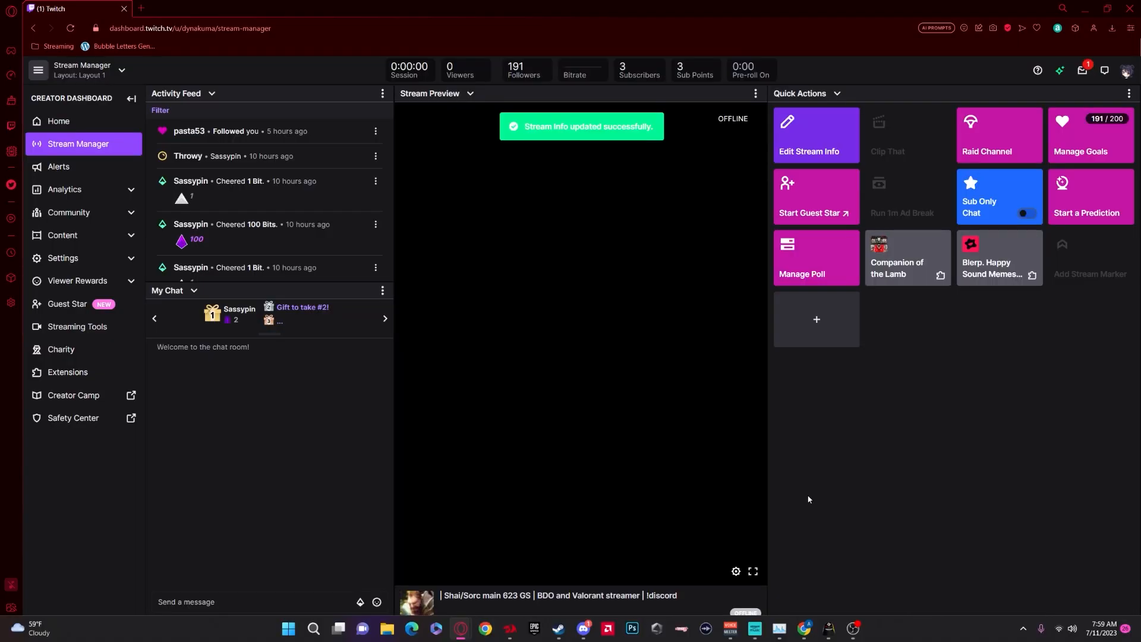
click(834, 628)
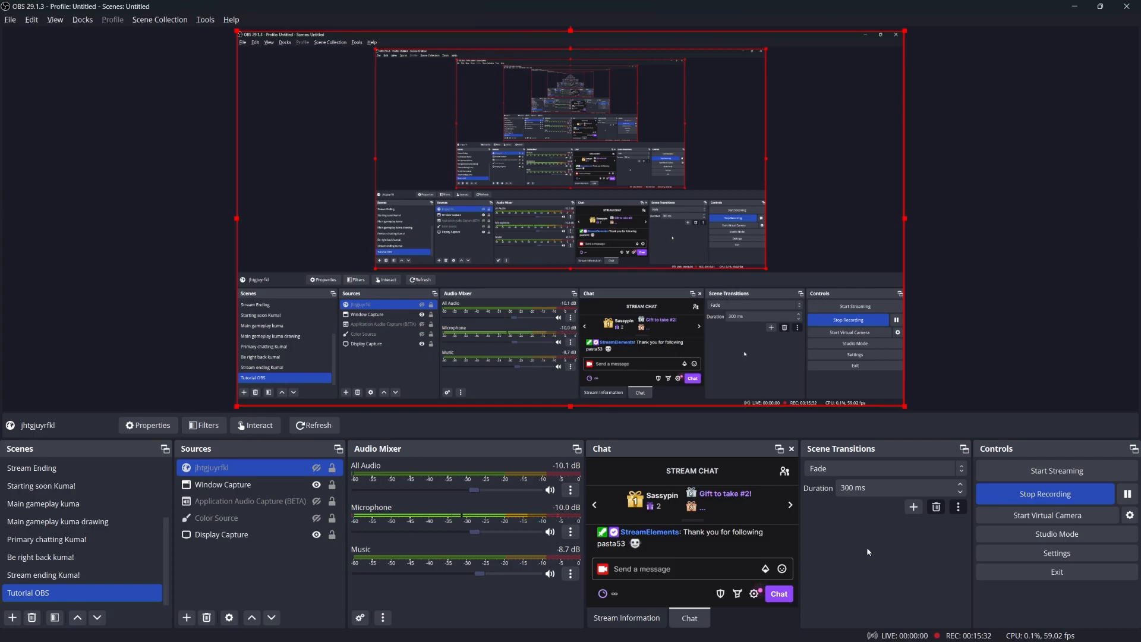
Step: Open the Stream settings and keep Twitch as the service, with the Auto (Recommended) server
click(1023, 554)
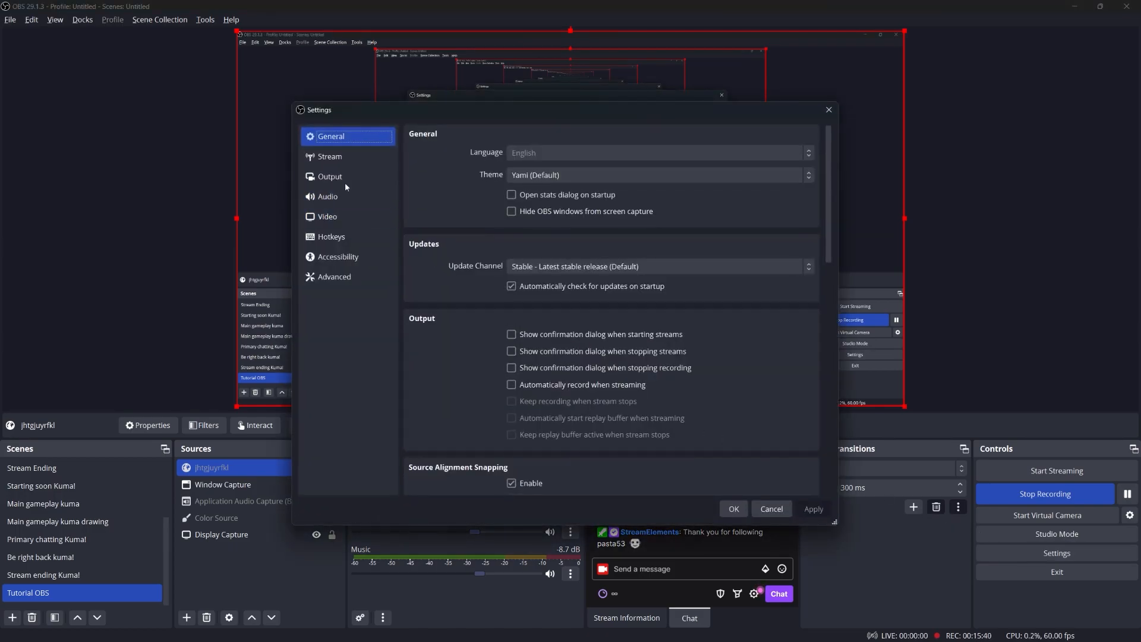
click(335, 160)
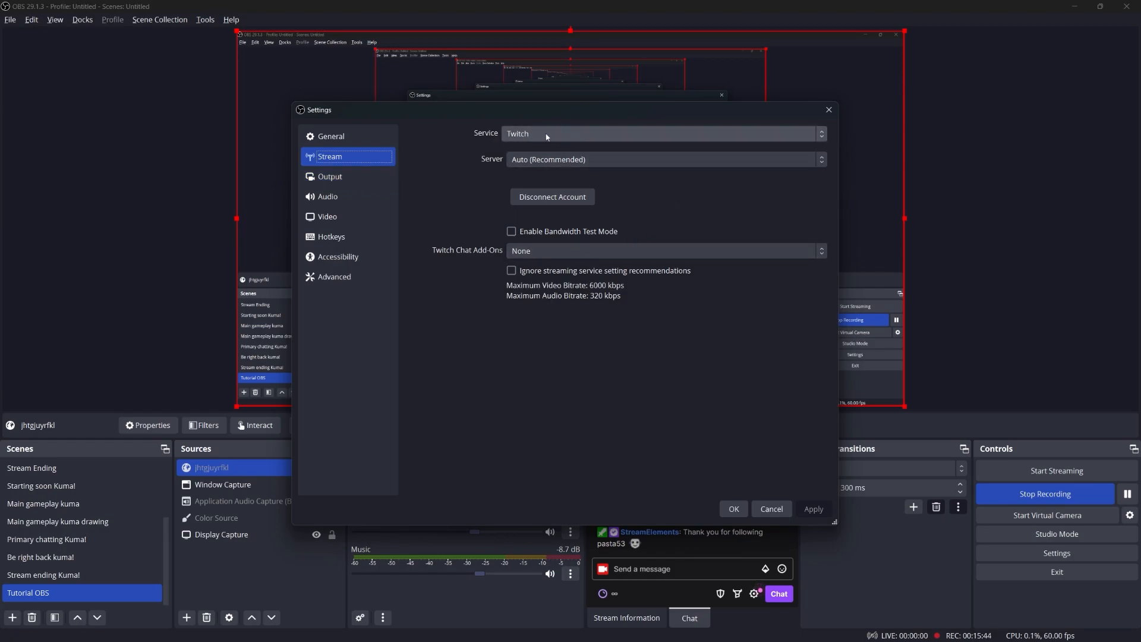
click(520, 134)
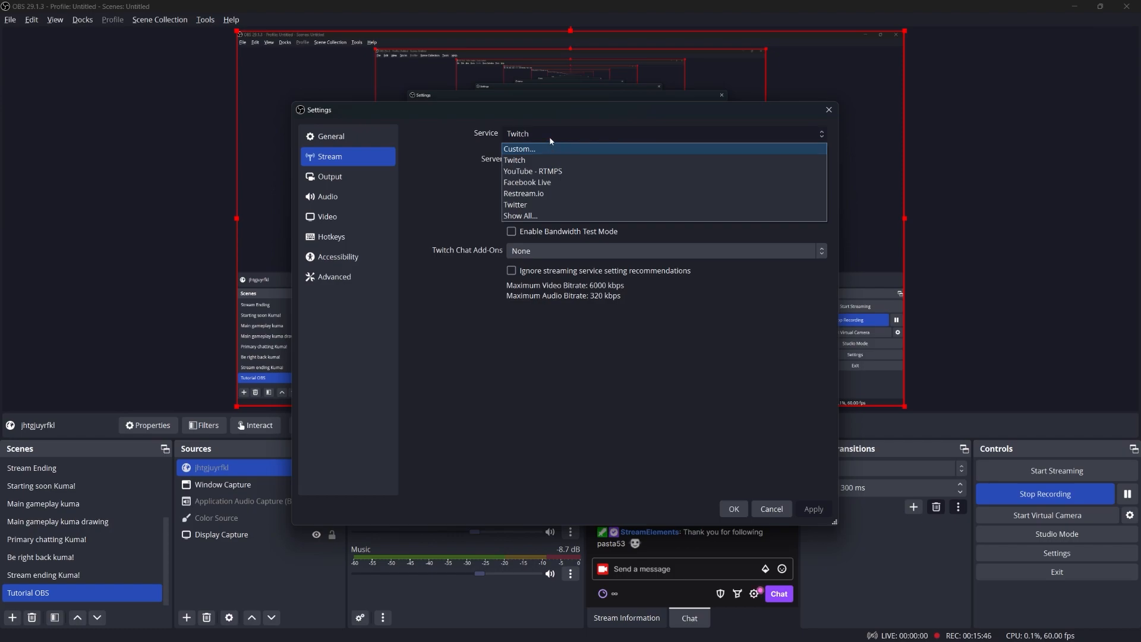
click(568, 161)
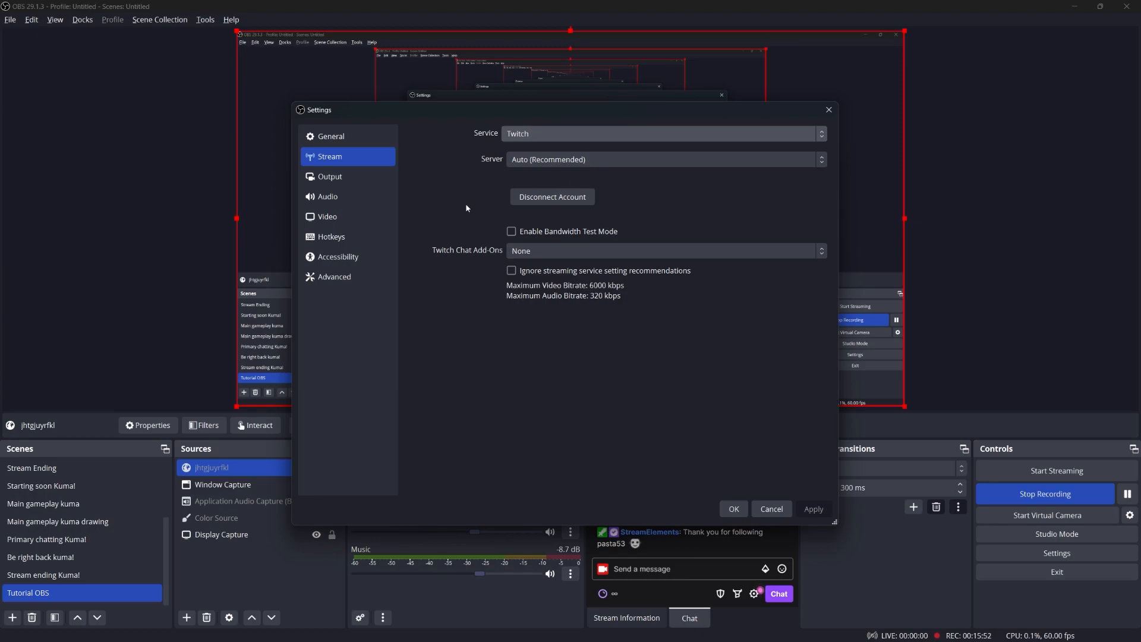
Step: Cancel the Settings dialog unchanged and select the Display Capture source in the Tutorial OBS scene
click(771, 509)
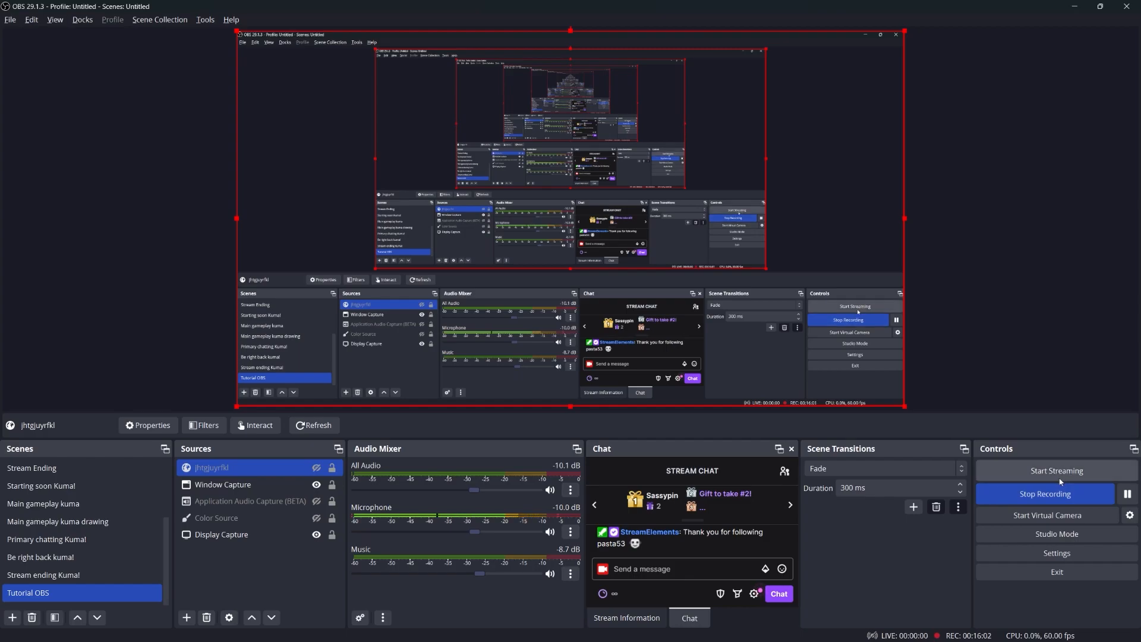
click(319, 540)
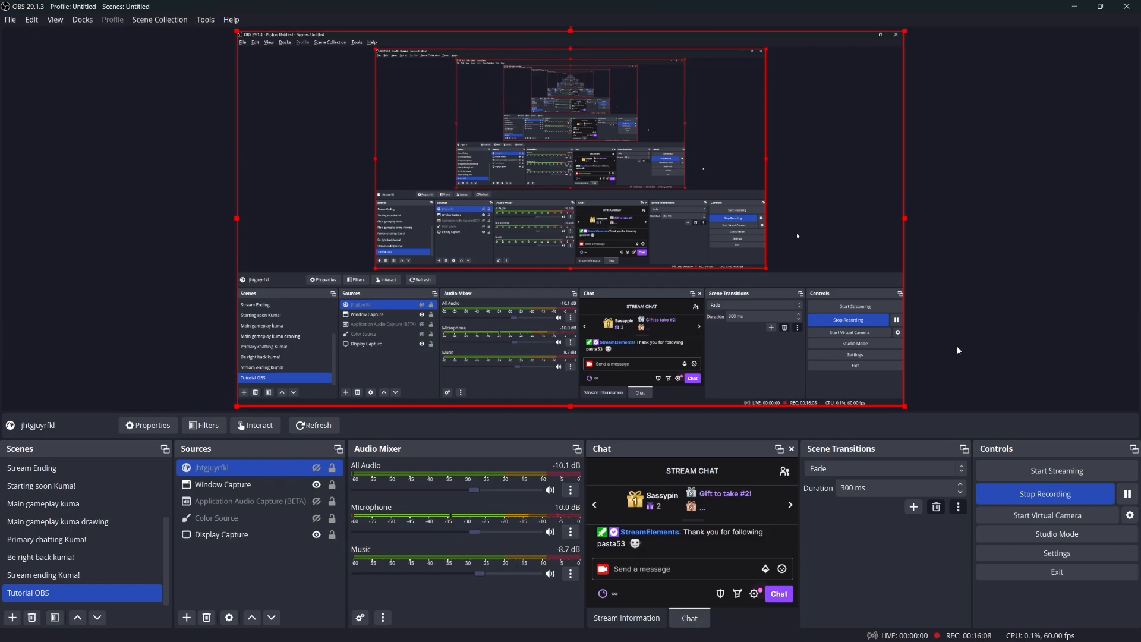